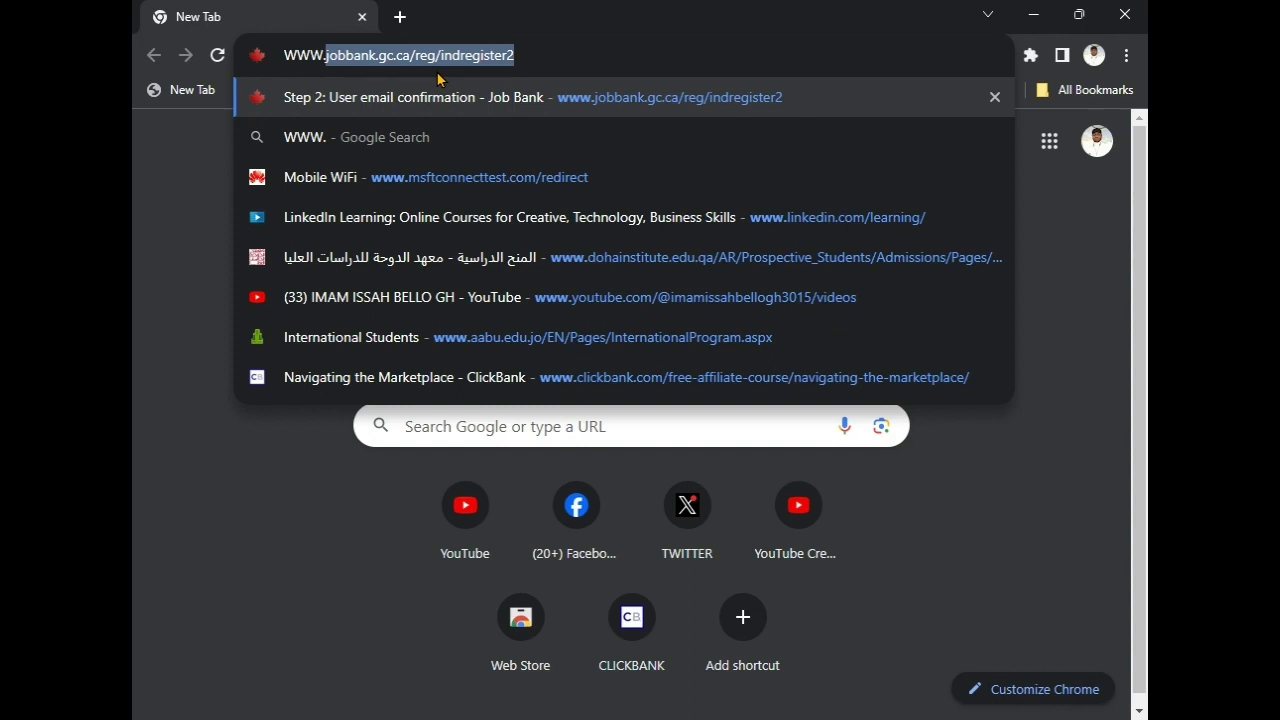
pyautogui.write('D')
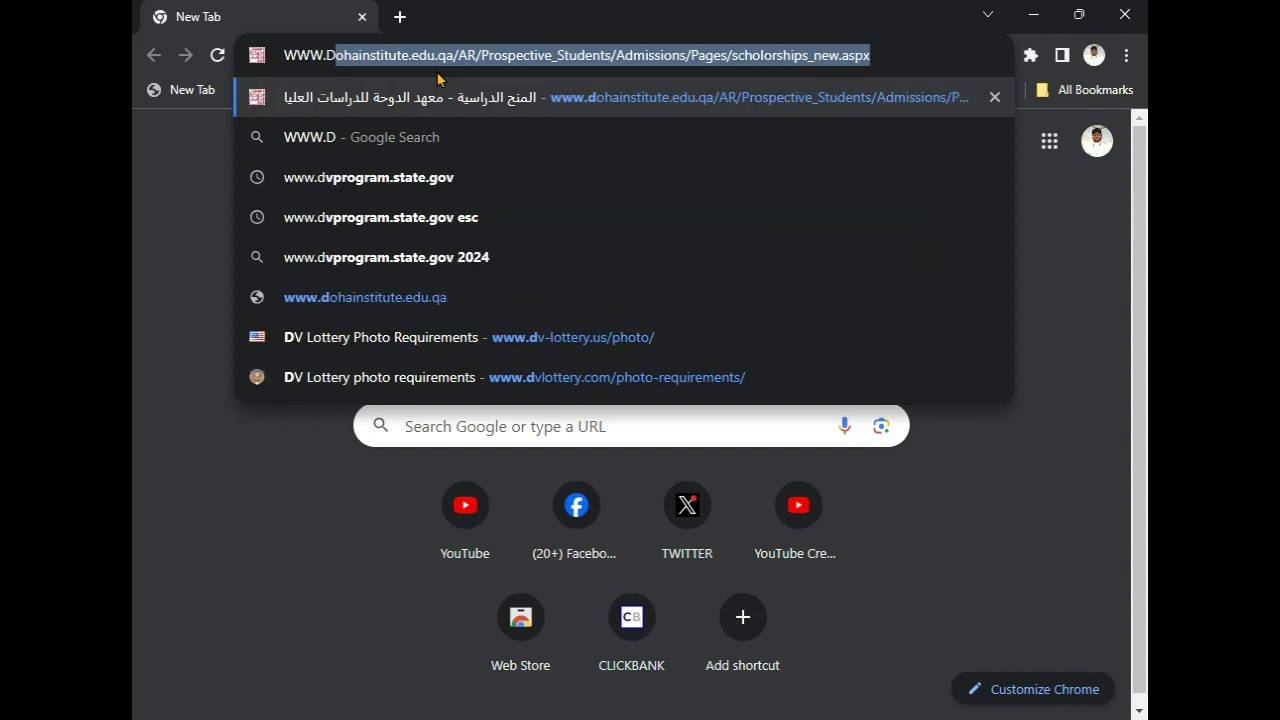
pyautogui.write('V')
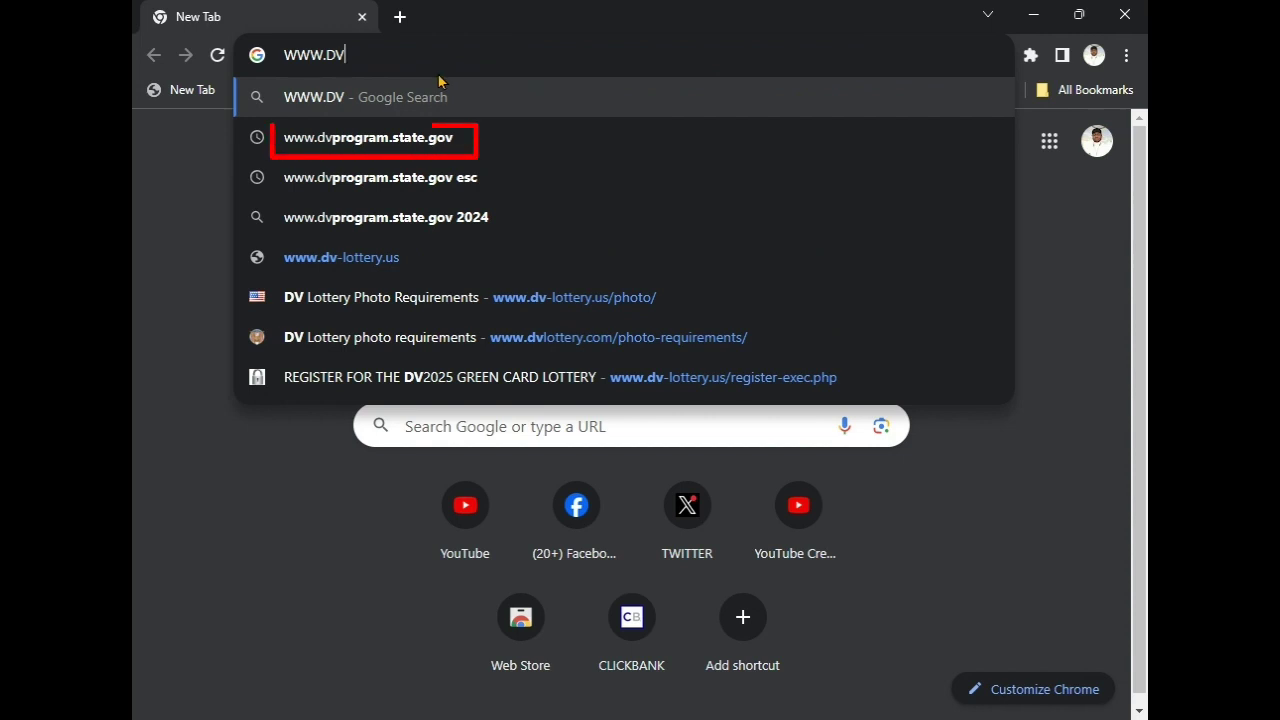
pyautogui.click(424, 146)
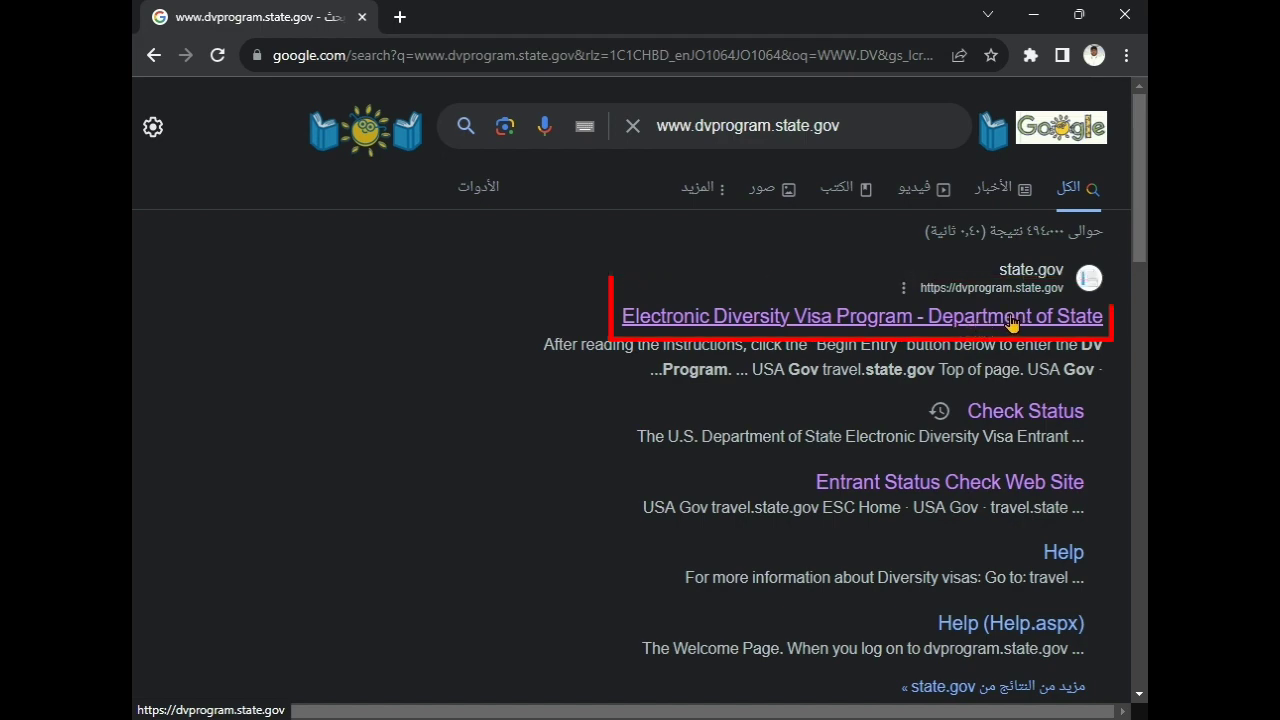
pyautogui.click(1010, 318)
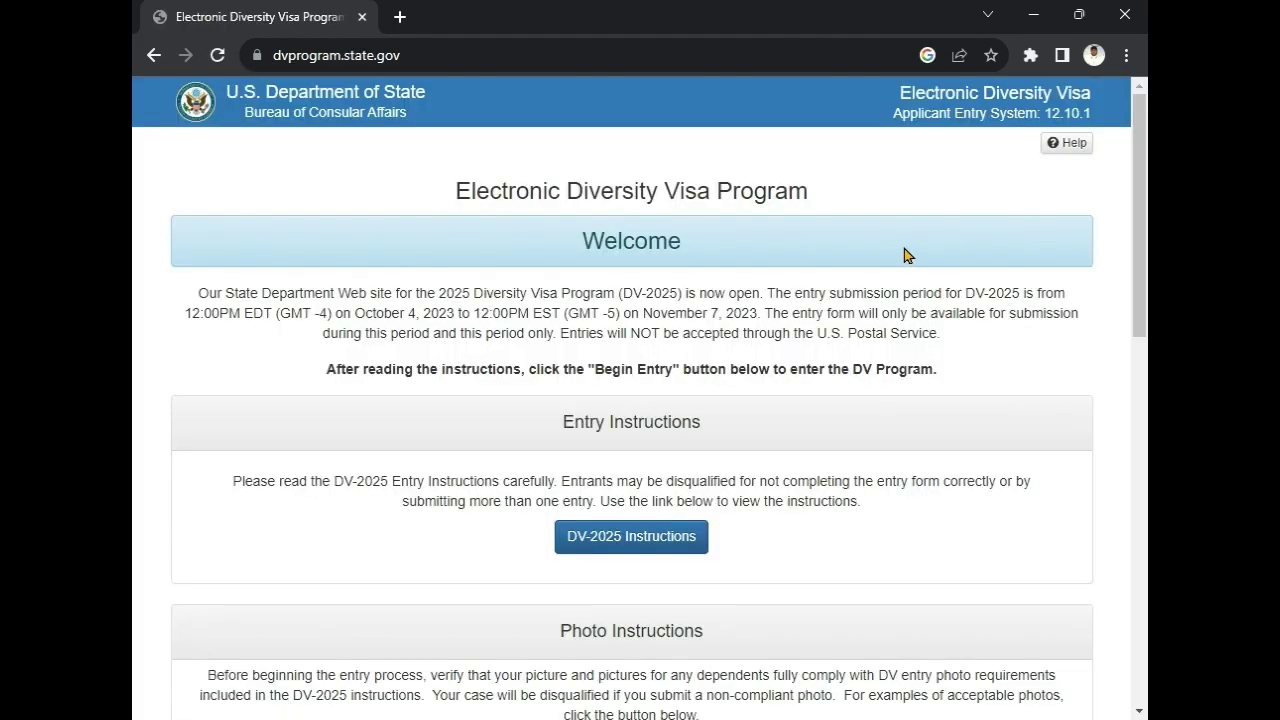
# Look over the Electronic Diversity Visa Program welcome page and open the DV-2025 Instructions
pyautogui.scroll(-6, 910, 260)
pyautogui.scroll(-3, 915, 265)
pyautogui.scroll(15, 915, 268)
pyautogui.click(1139, 711)
pyautogui.click(1139, 711)
pyautogui.scroll(2, 891, 534)
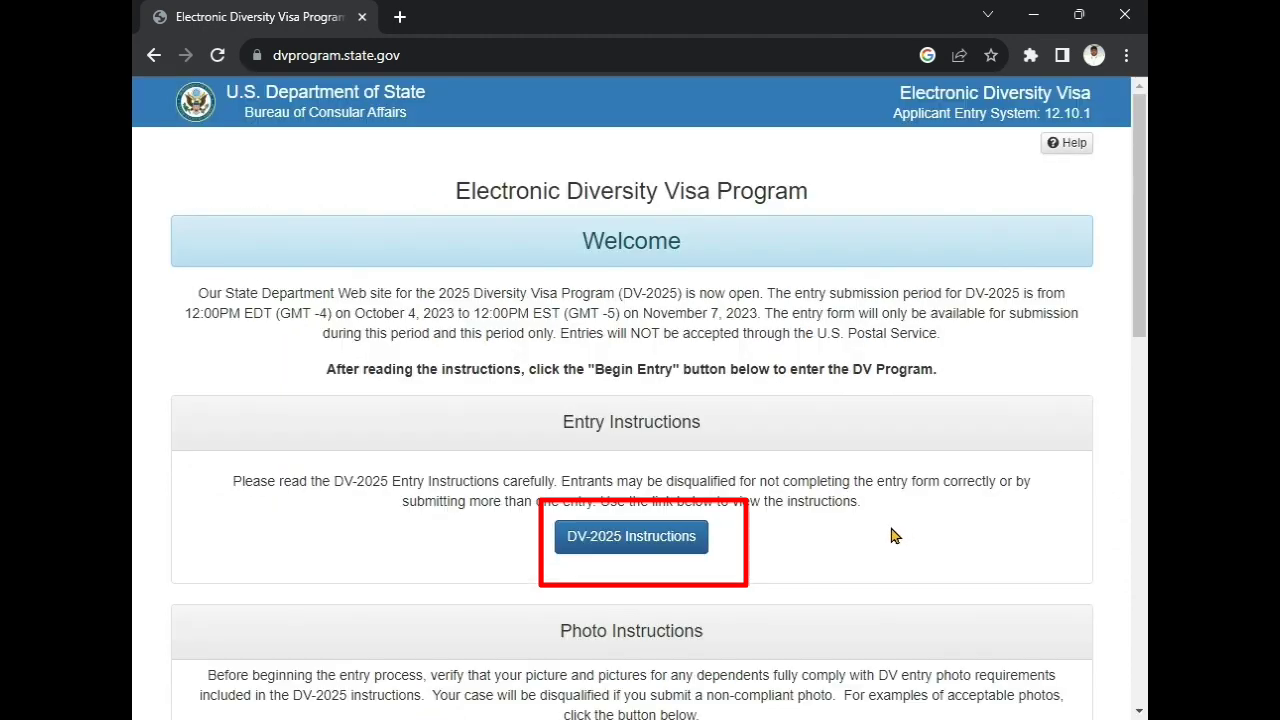
pyautogui.click(648, 544)
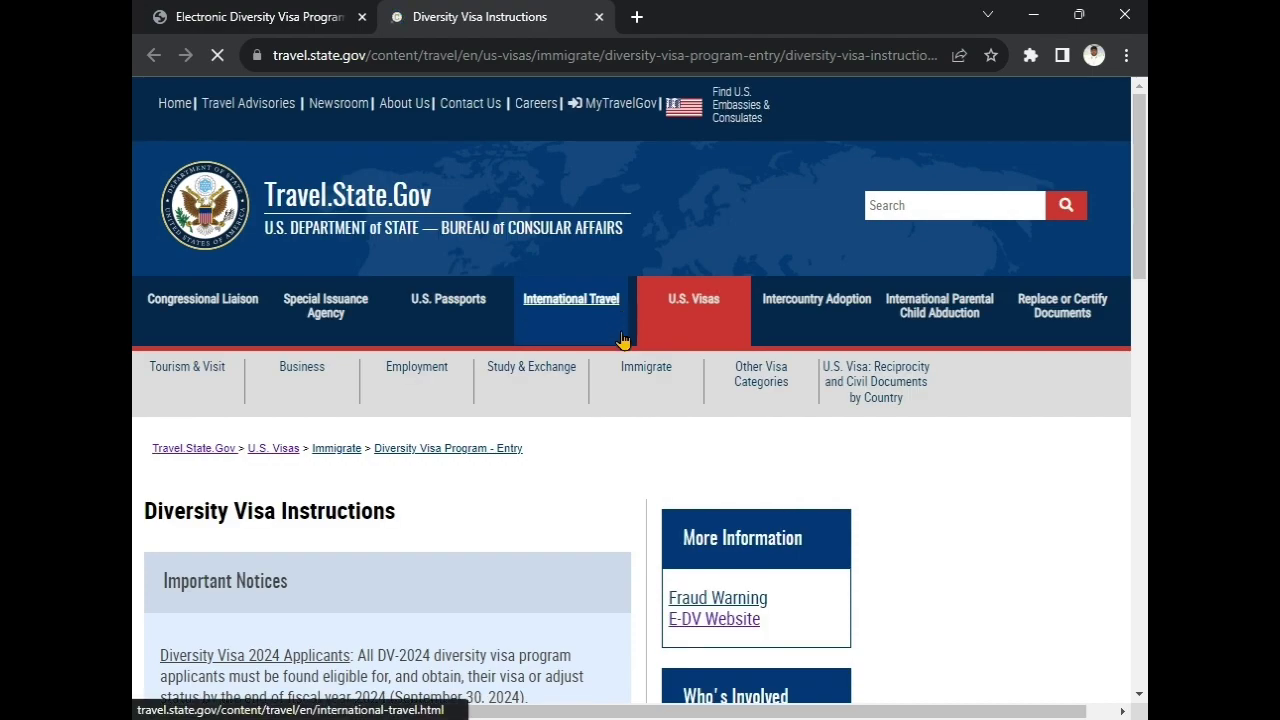
# Open the official English DV-2025 Program Instructions PDF and review its entry requirements
pyautogui.scroll(-15, 580, 369)
pyautogui.scroll(13, 580, 369)
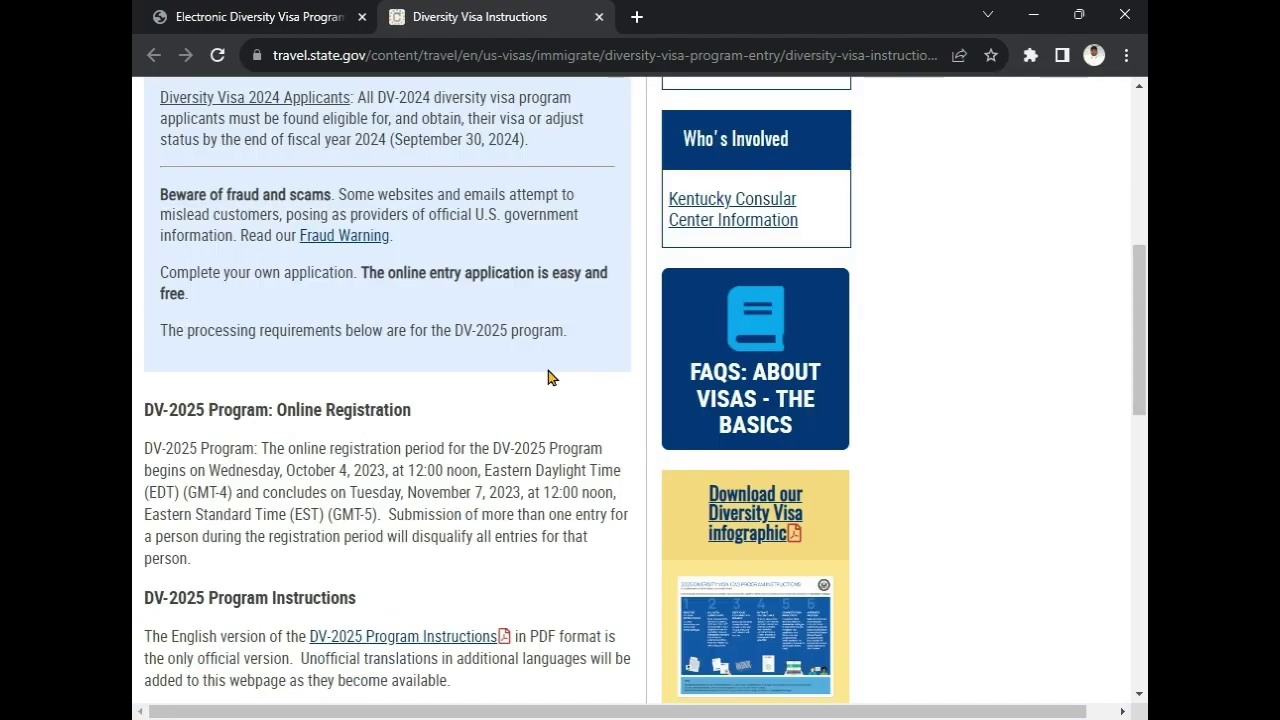
pyautogui.scroll(3, 548, 377)
pyautogui.scroll(-7, 534, 371)
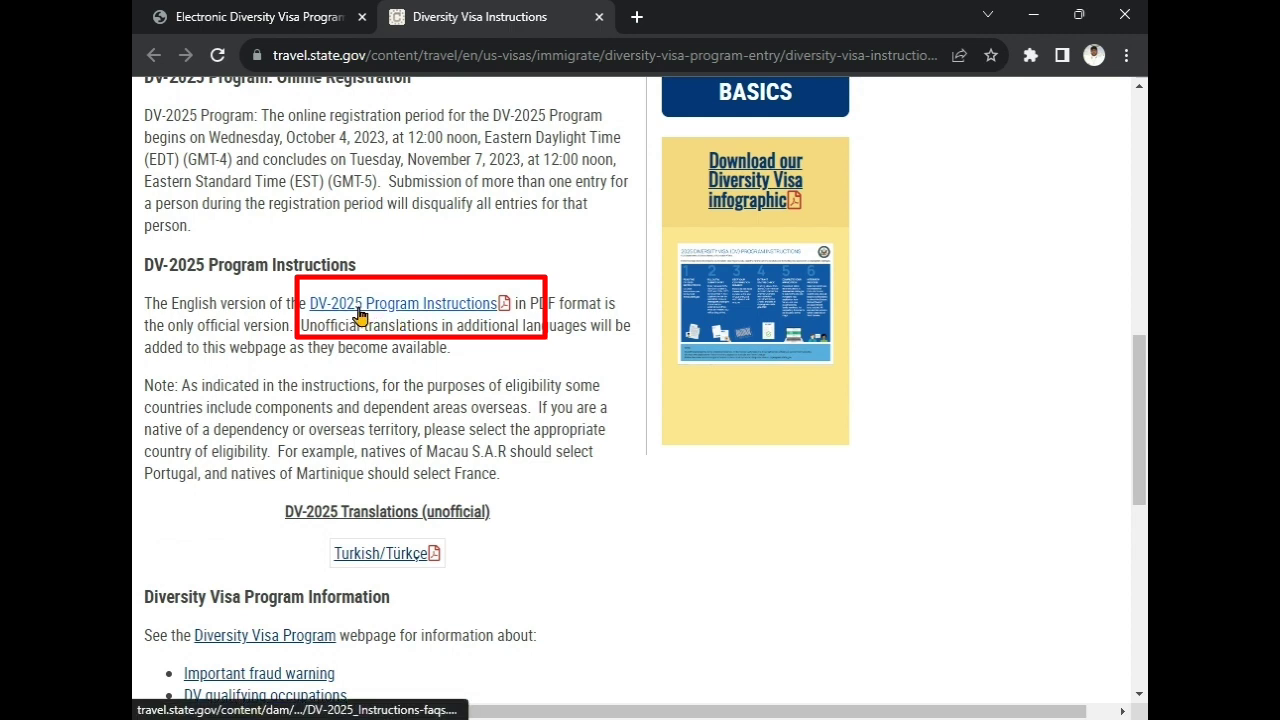
pyautogui.click(414, 306)
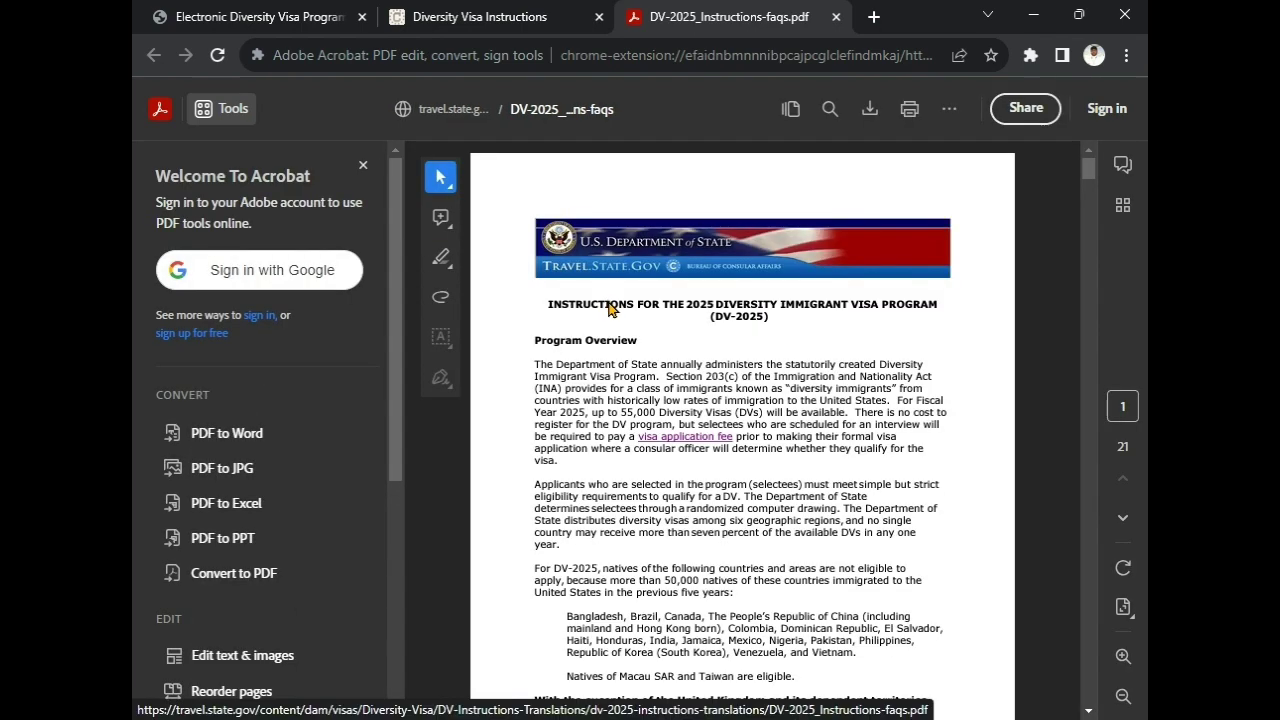
pyautogui.scroll(-3, 613, 316)
pyautogui.scroll(-15, 613, 316)
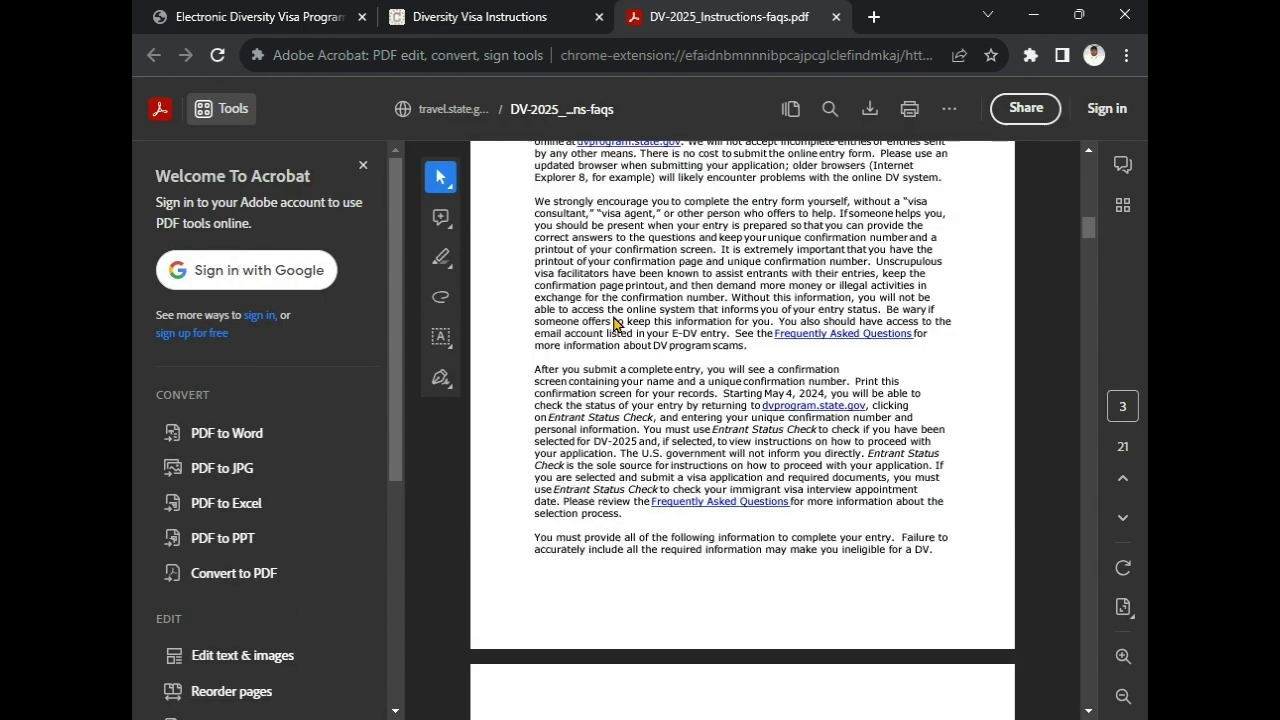
pyautogui.scroll(-10, 615, 327)
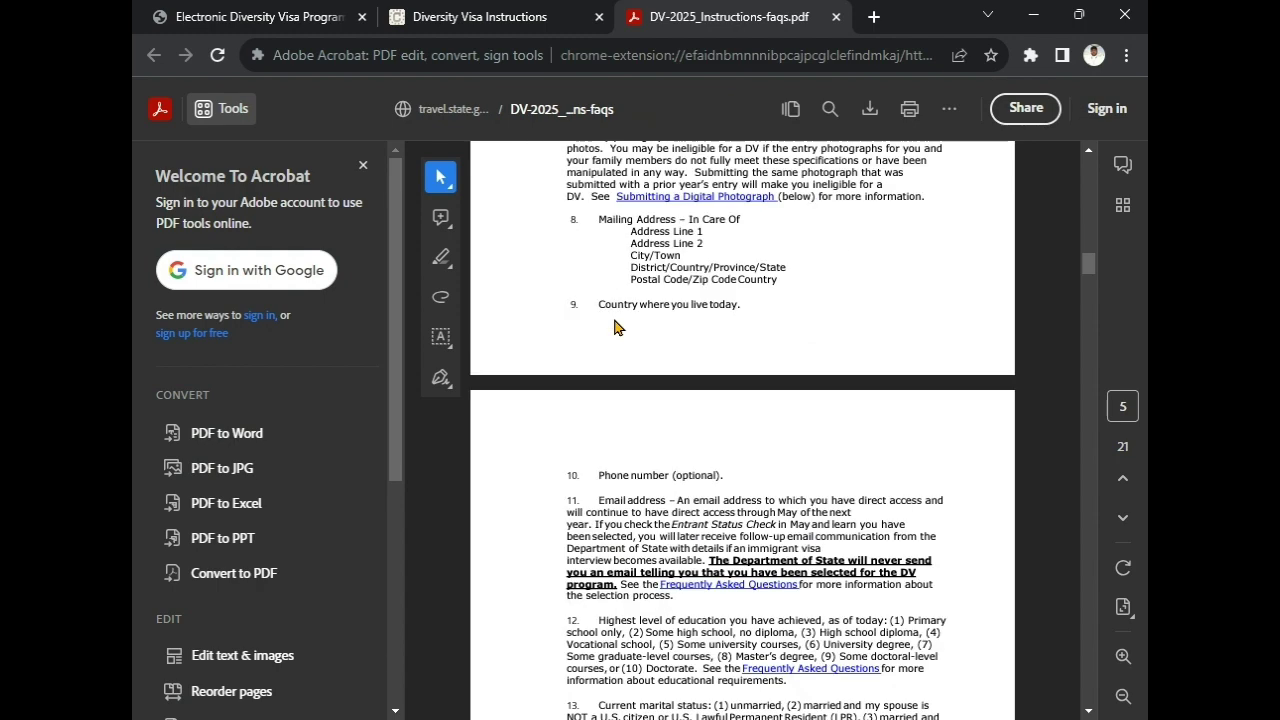
pyautogui.scroll(15, 615, 327)
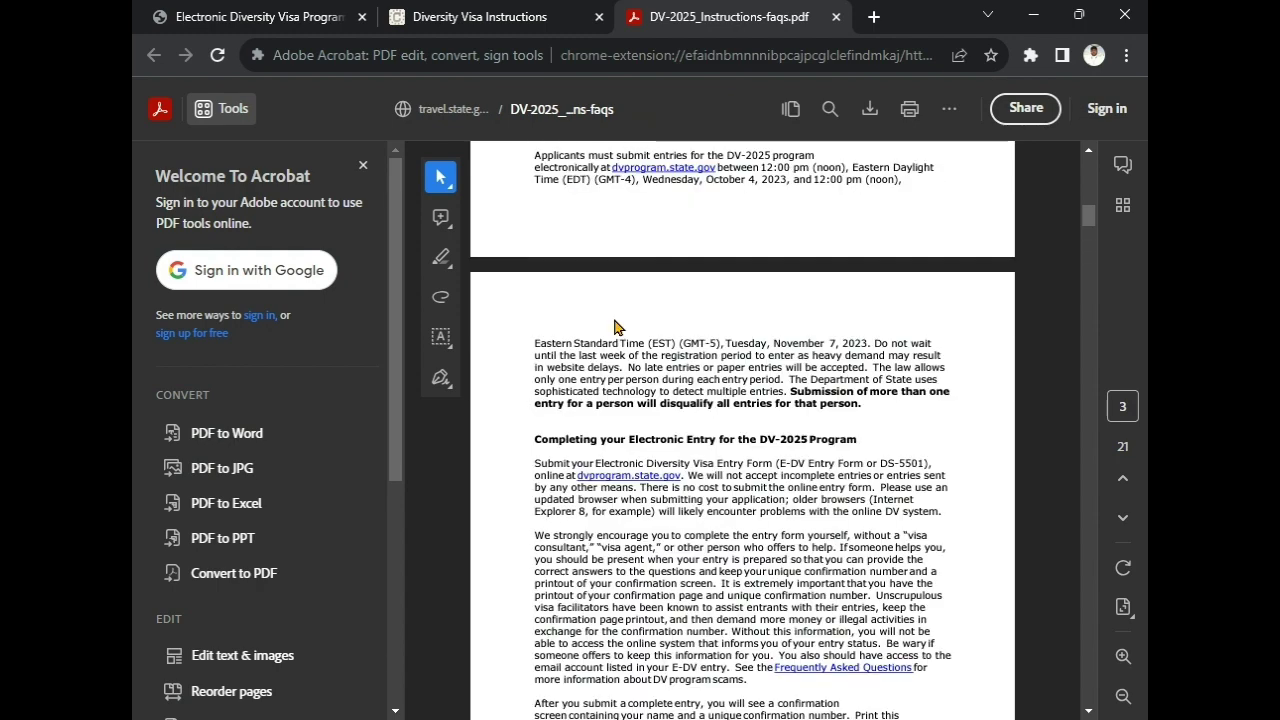
pyautogui.scroll(3, 617, 327)
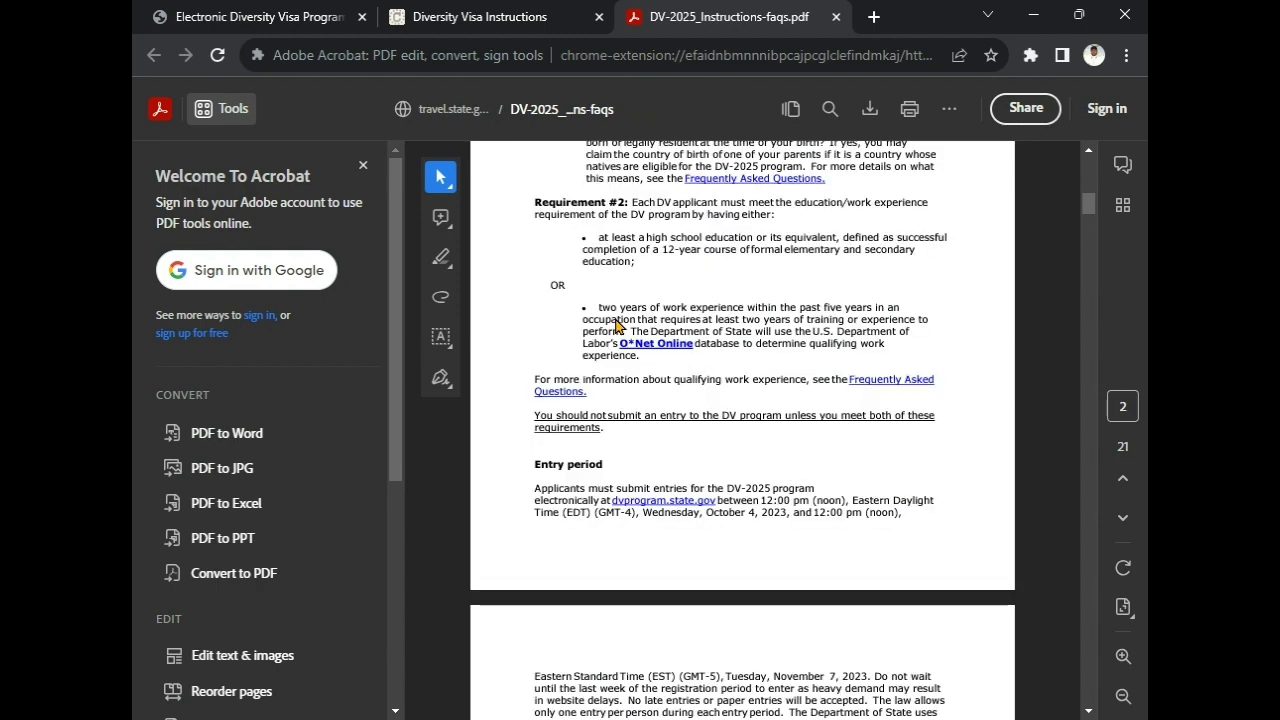
# Return to the Electronic Diversity Visa Program welcome page and begin a new entry form
pyautogui.click(262, 17)
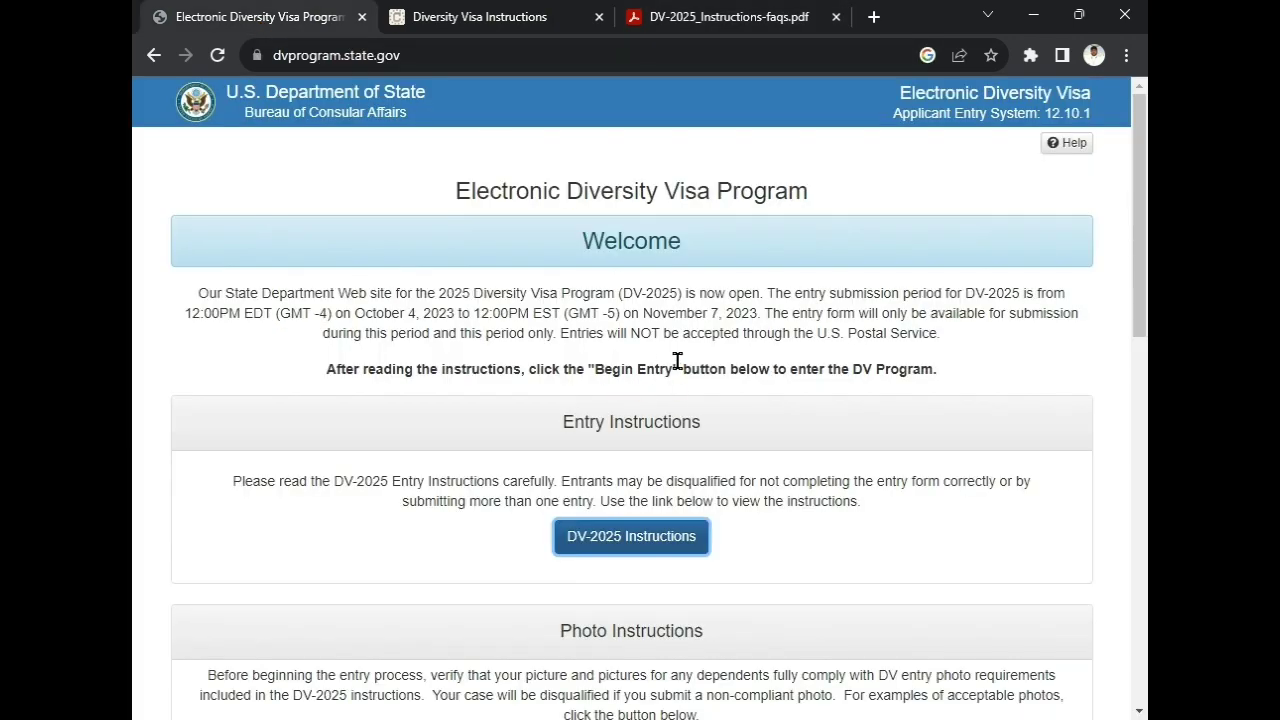
pyautogui.scroll(-6, 677, 361)
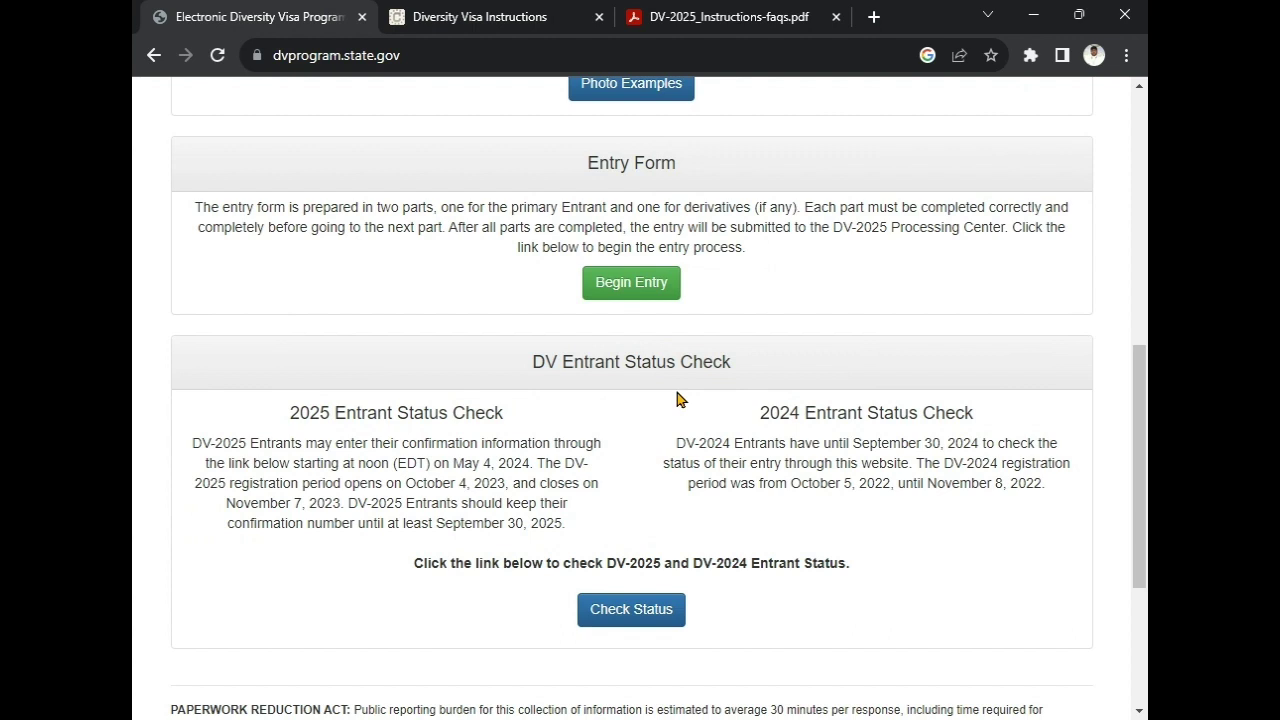
pyautogui.click(640, 288)
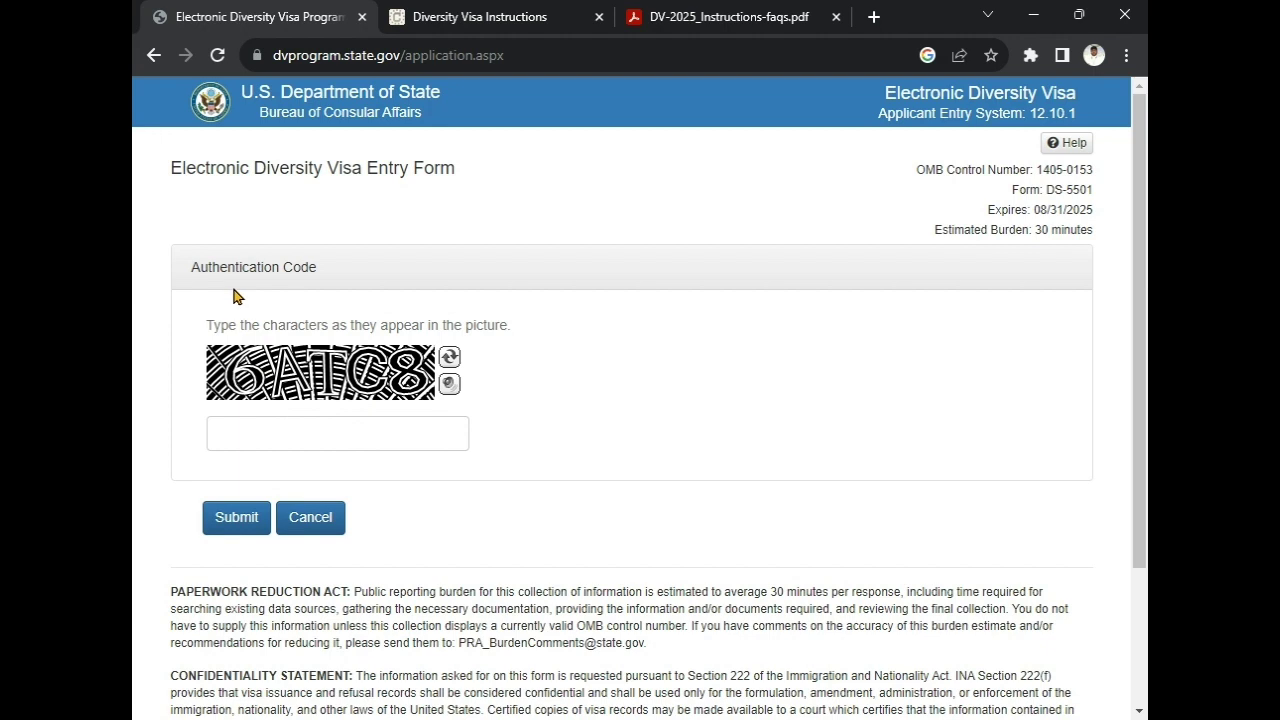
# Enter the authentication code displayed in the picture and submit it
pyautogui.click(290, 430)
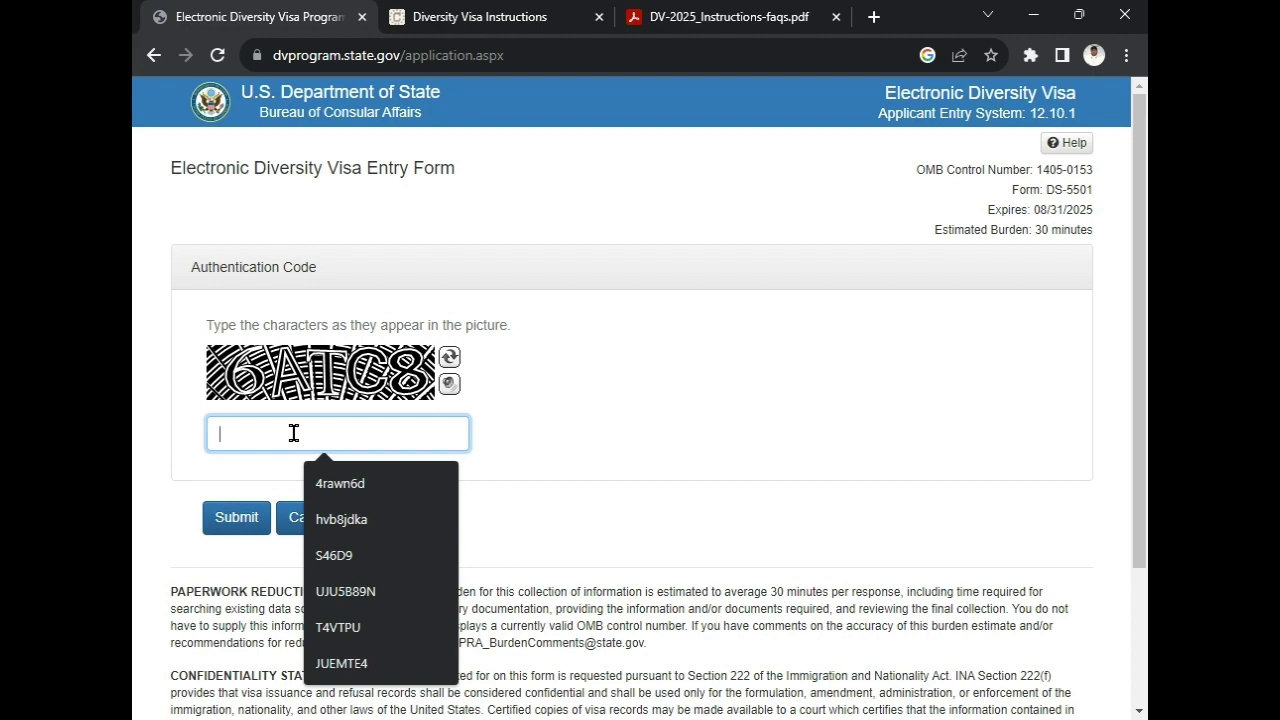
pyautogui.write('6A')
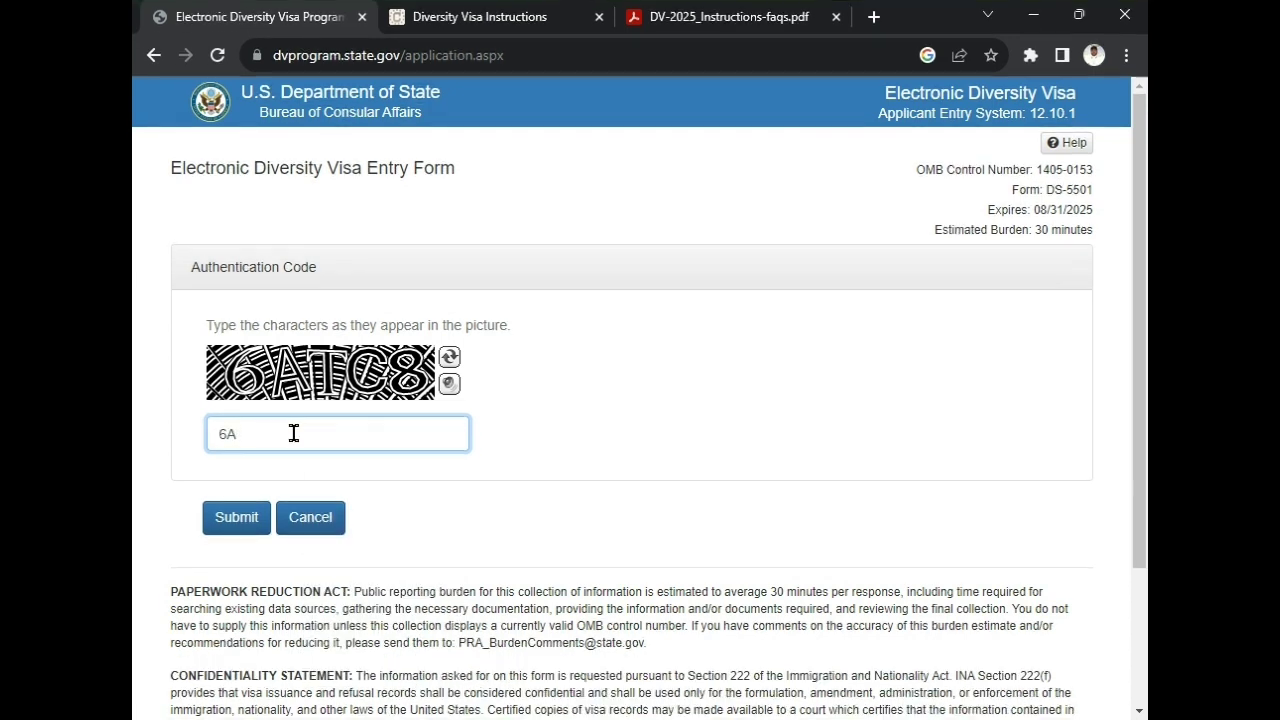
pyautogui.write('TC8')
pyautogui.click(237, 517)
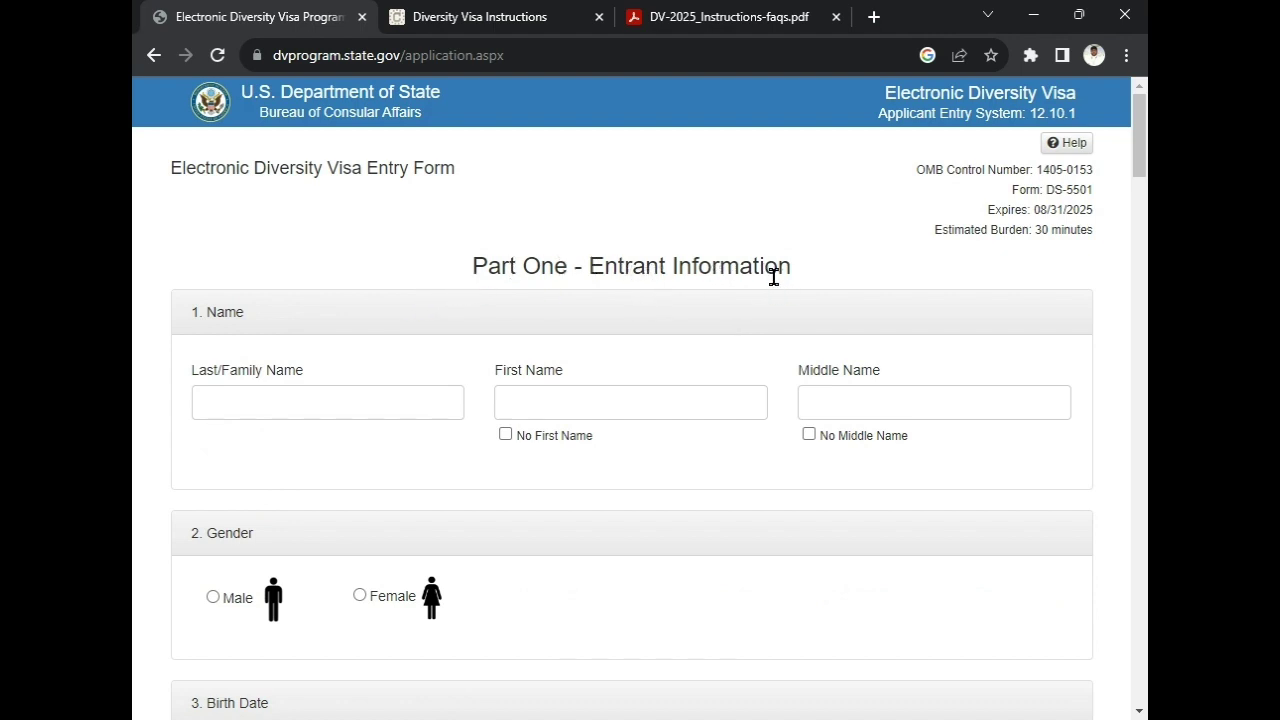
# Examine all the sections of the Part One - Entrant Information form, from Name to Number of Children
pyautogui.scroll(-8, 760, 280)
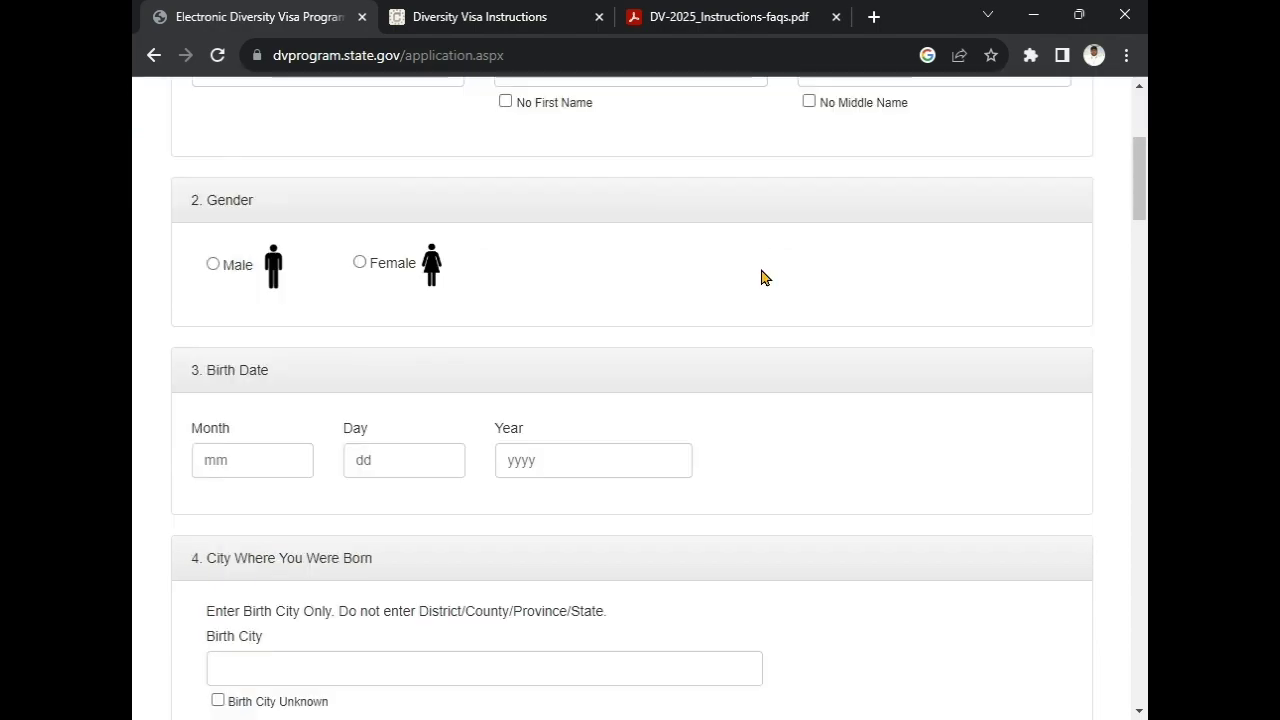
pyautogui.scroll(-20, 757, 296)
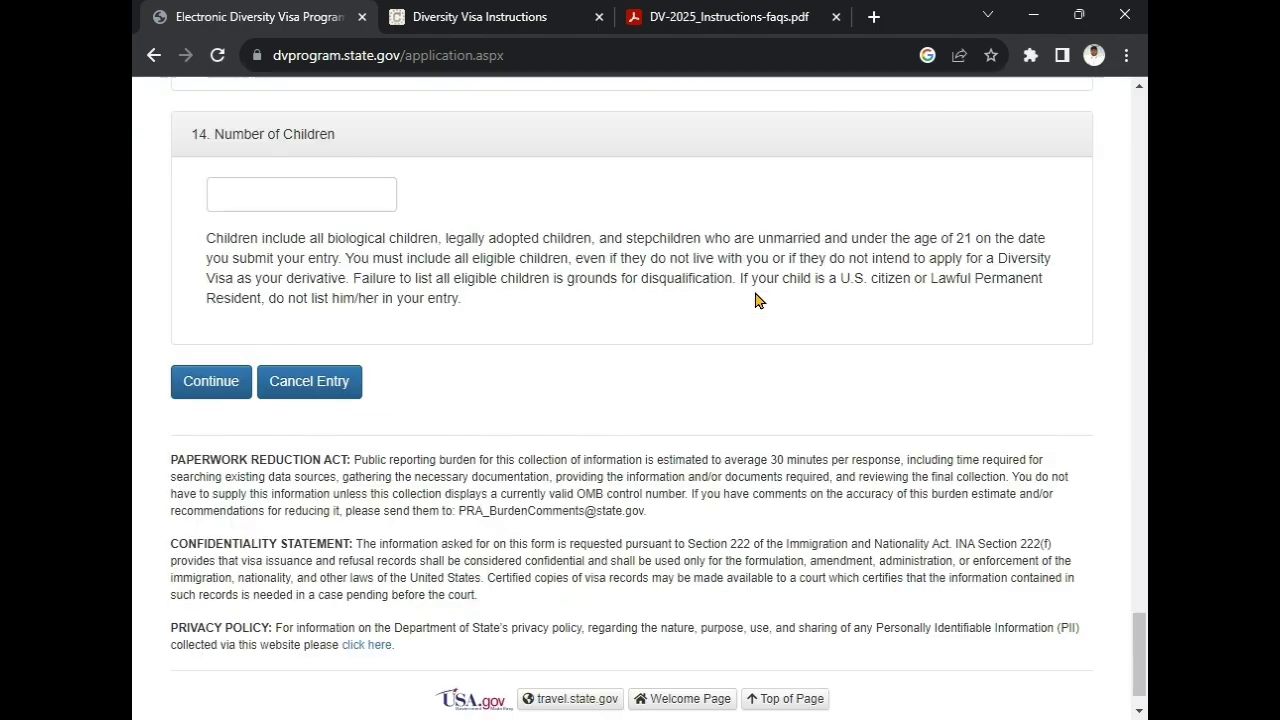
pyautogui.scroll(15, 756, 305)
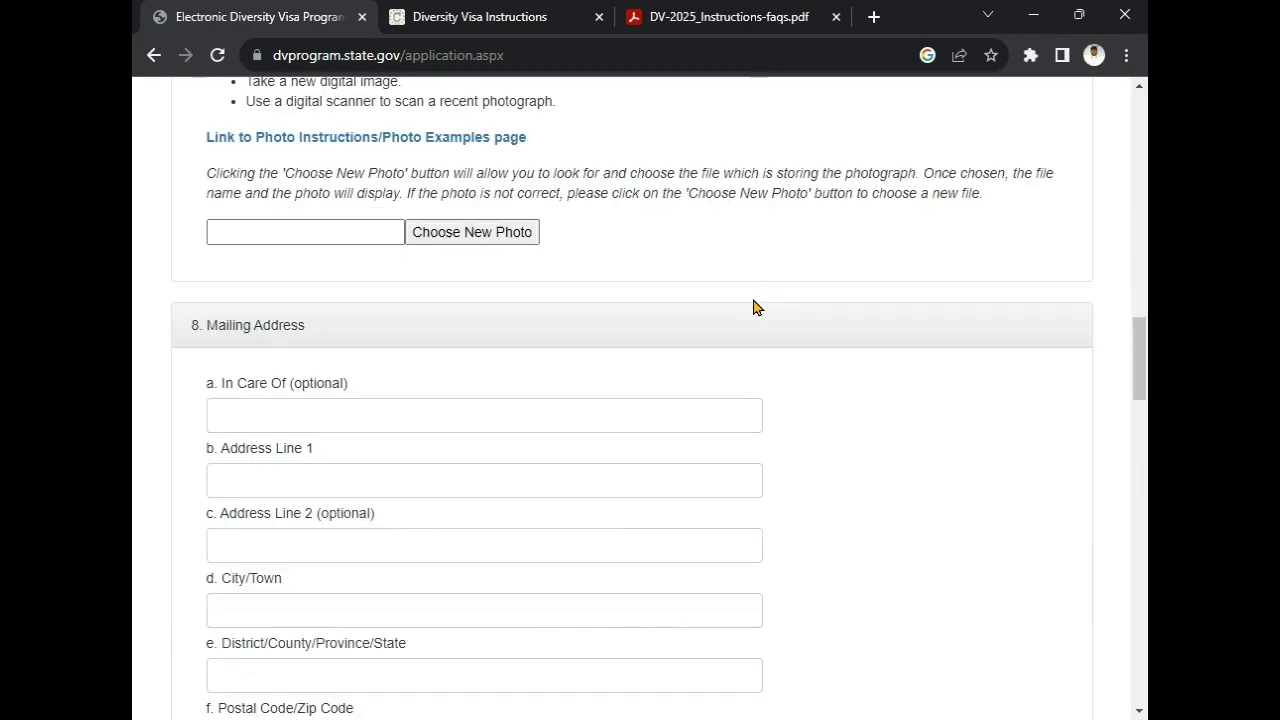
pyautogui.scroll(10, 754, 307)
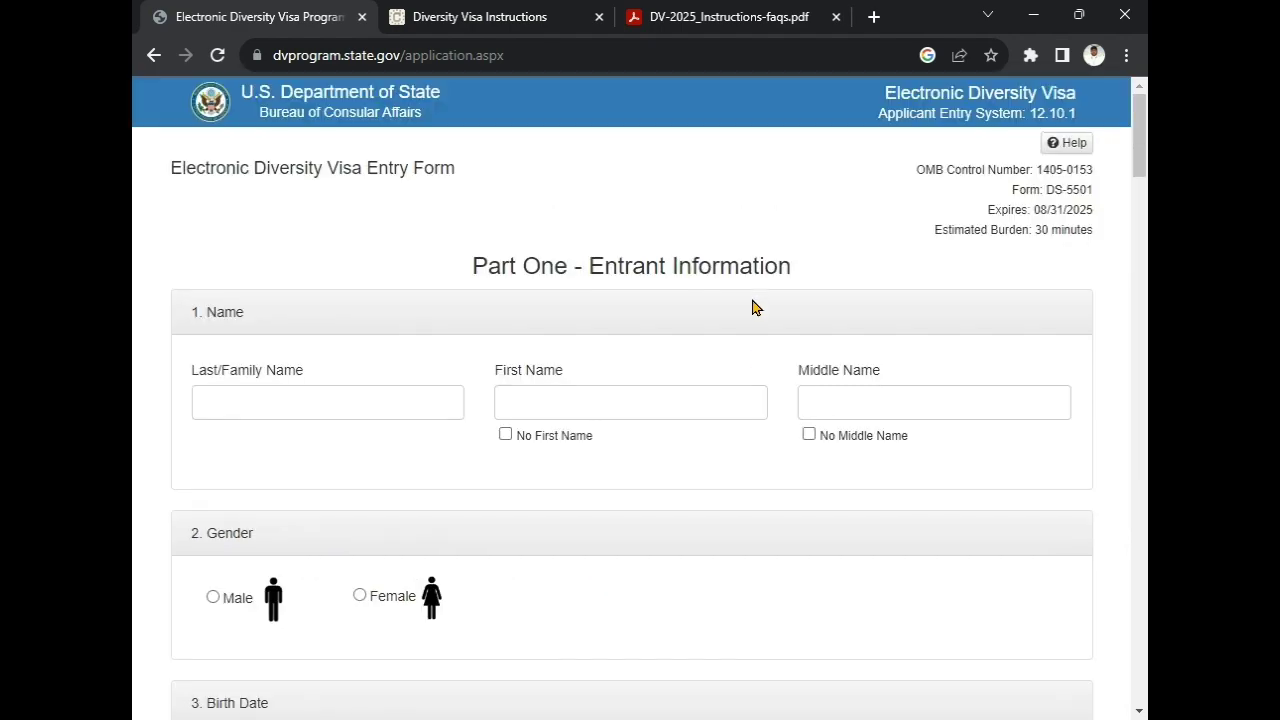
pyautogui.scroll(-3, 754, 307)
pyautogui.scroll(-3, 754, 307)
pyautogui.scroll(7, 752, 306)
pyautogui.click(809, 437)
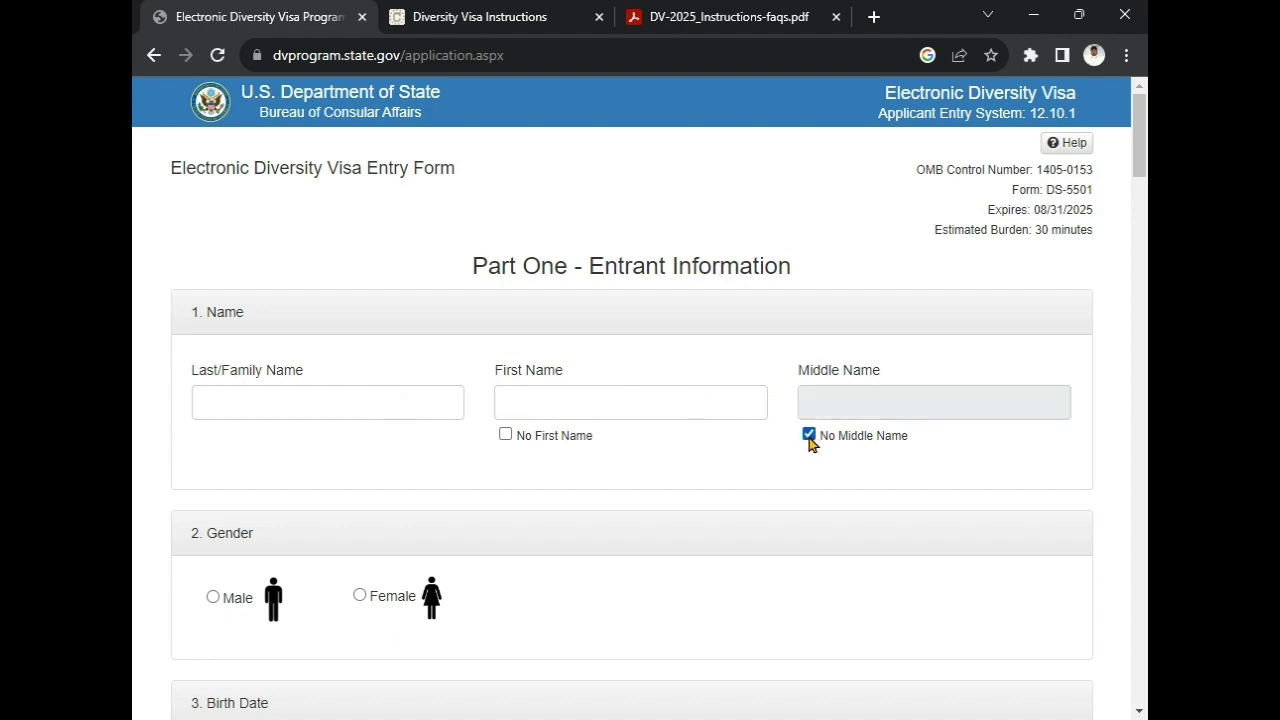
pyautogui.click(809, 436)
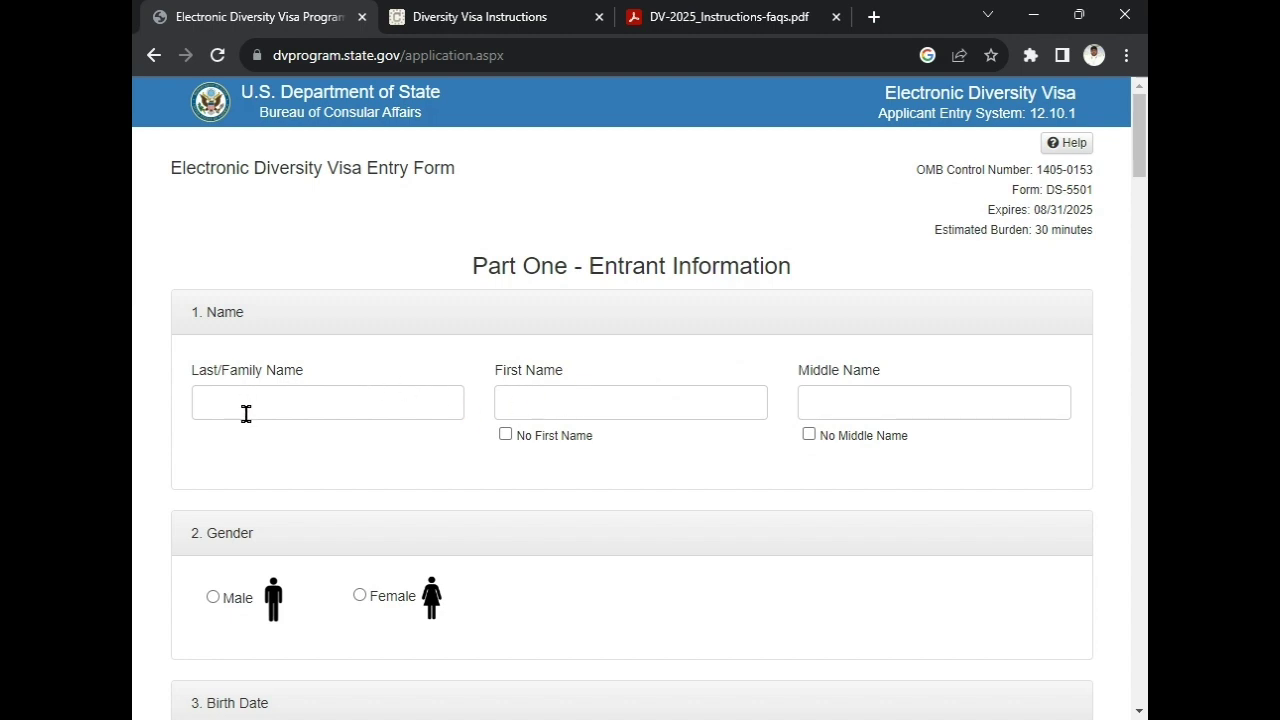
pyautogui.click(809, 436)
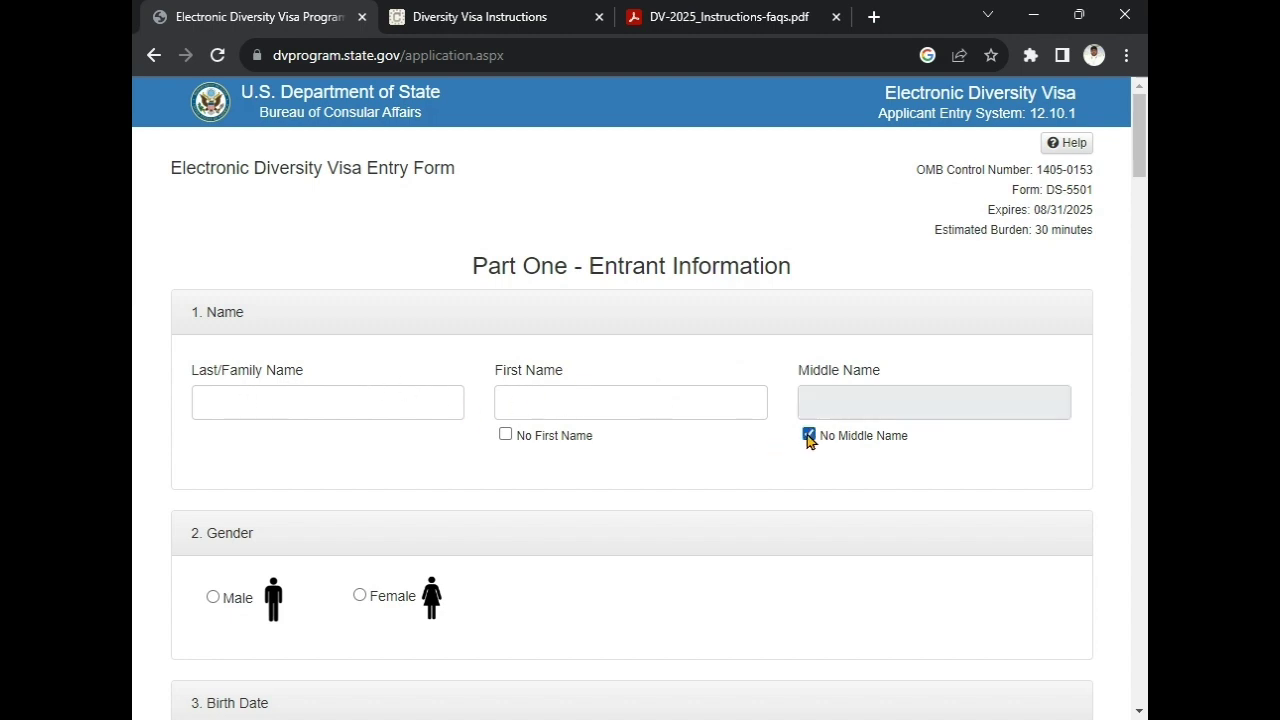
pyautogui.click(809, 436)
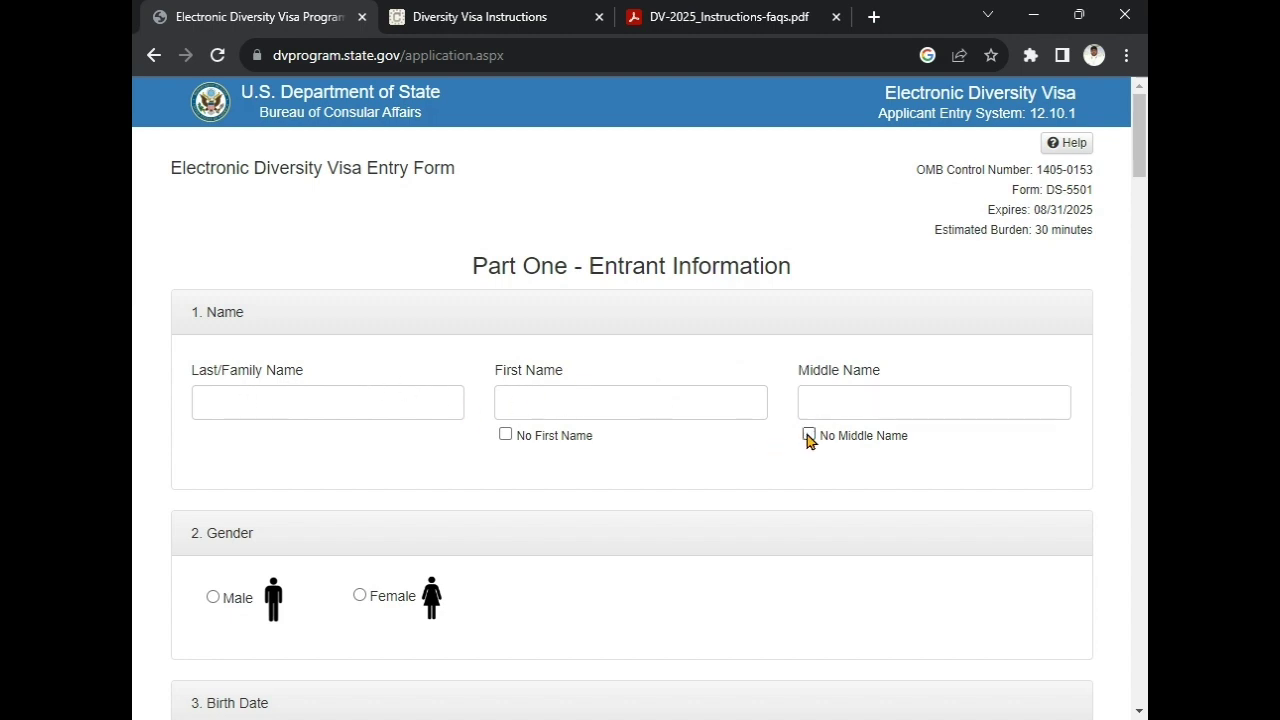
# Set the entrant's gender to Male in the Gender section
pyautogui.click(1138, 712)
pyautogui.click(1138, 712)
pyautogui.click(1138, 712)
pyautogui.click(1138, 712)
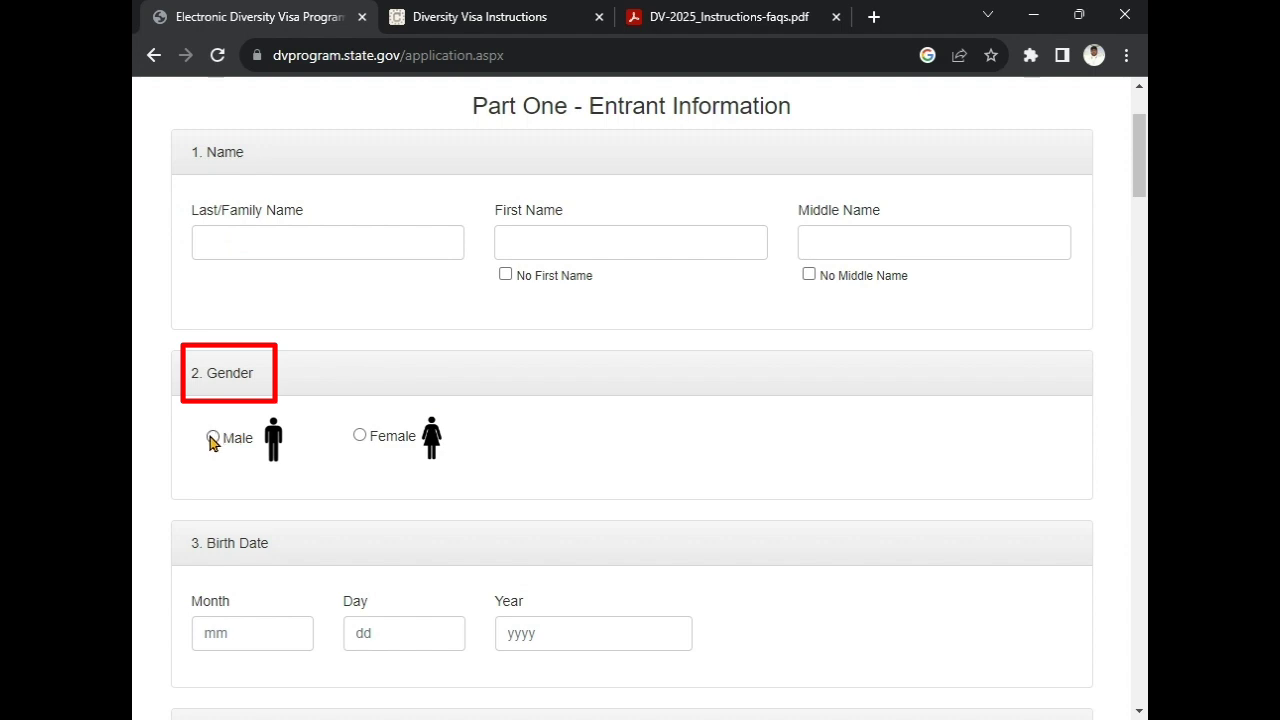
pyautogui.click(359, 438)
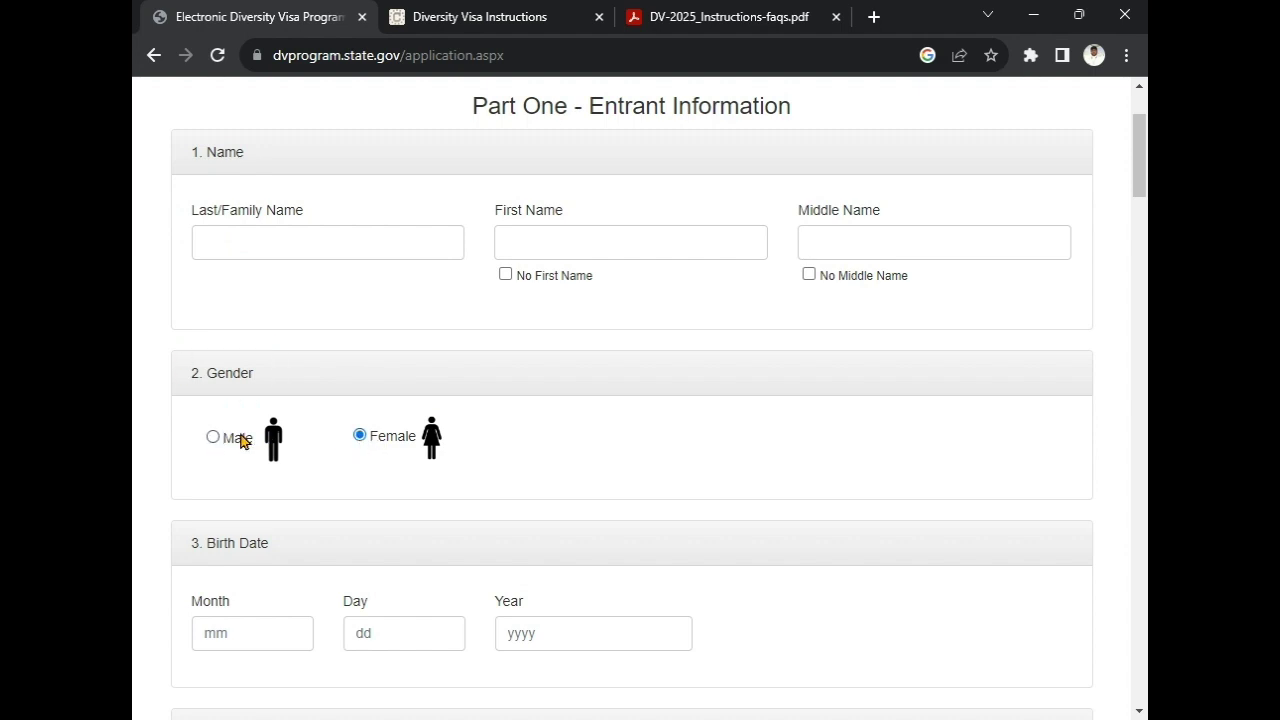
pyautogui.click(1138, 710)
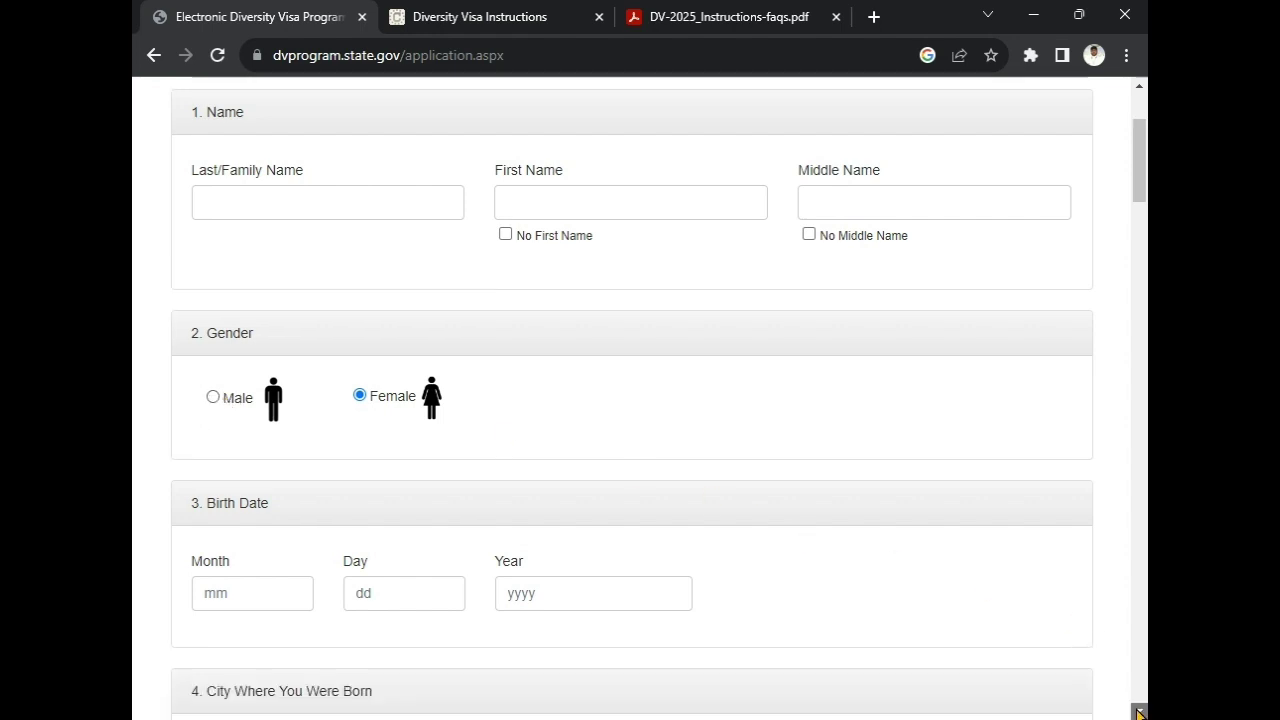
pyautogui.click(1138, 710)
pyautogui.click(212, 357)
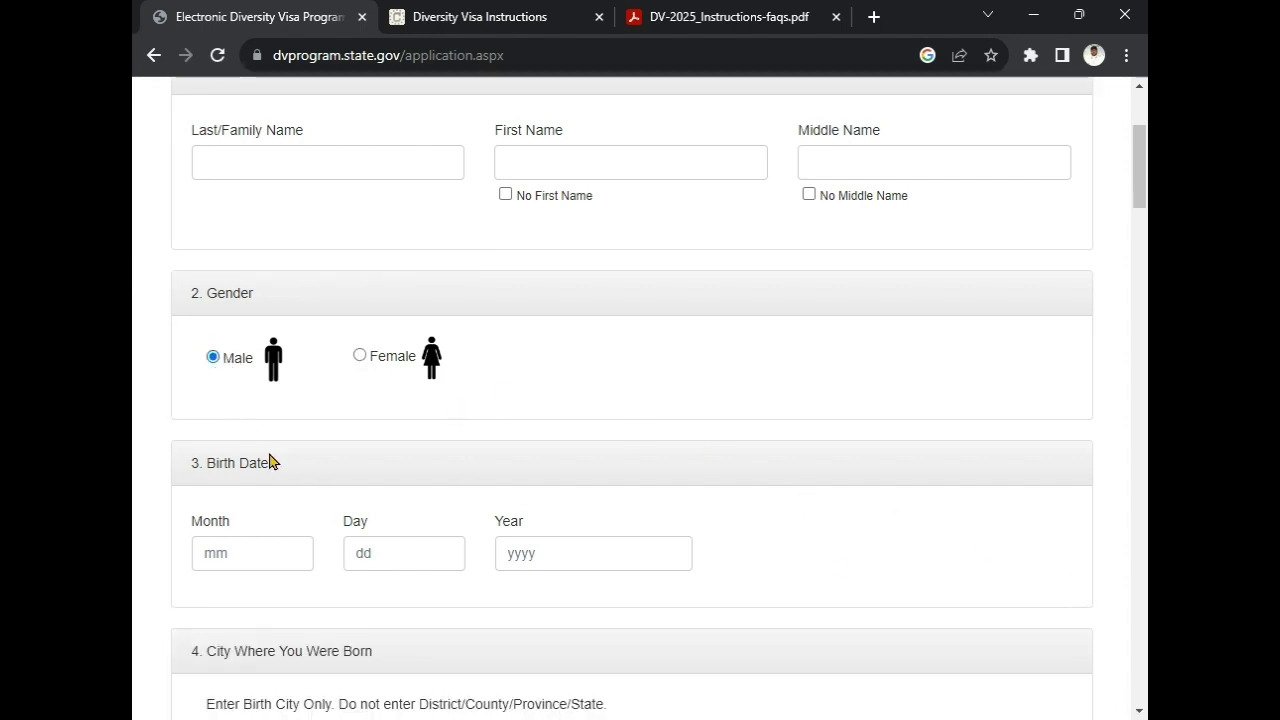
# Pass the birth date and birth city sections and set the country where the entrant was born to Ghana
pyautogui.click(1138, 710)
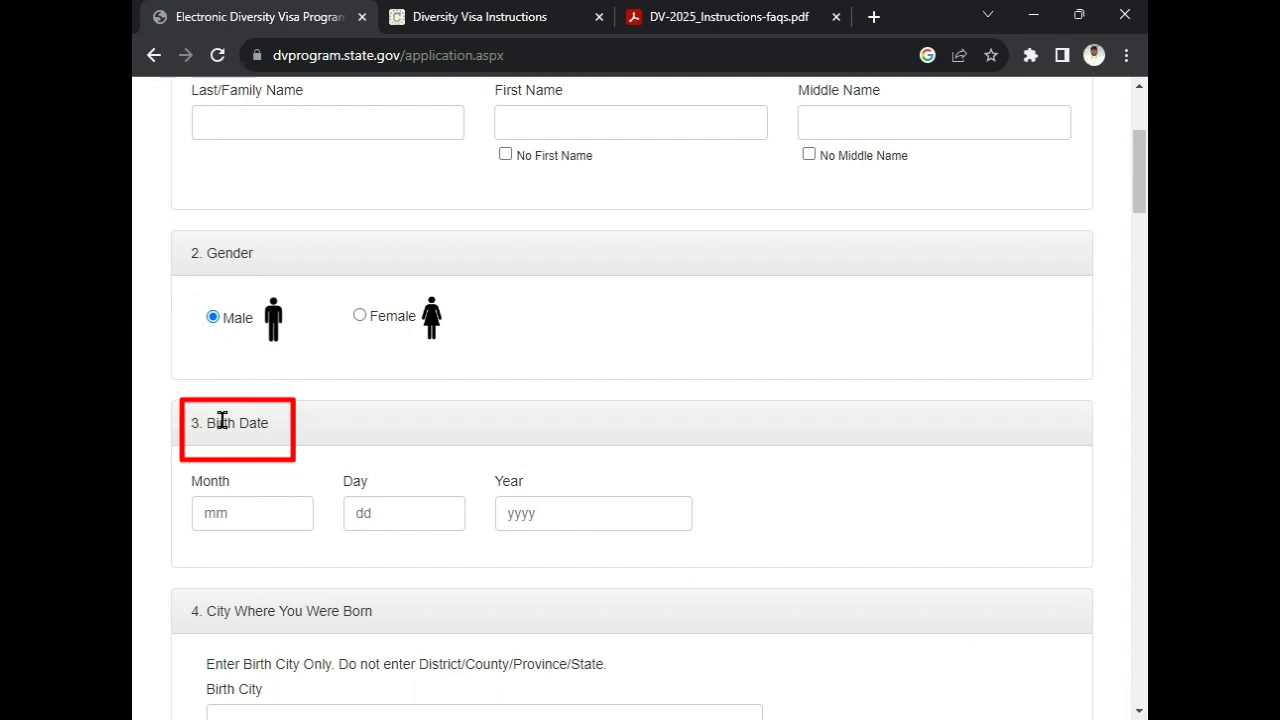
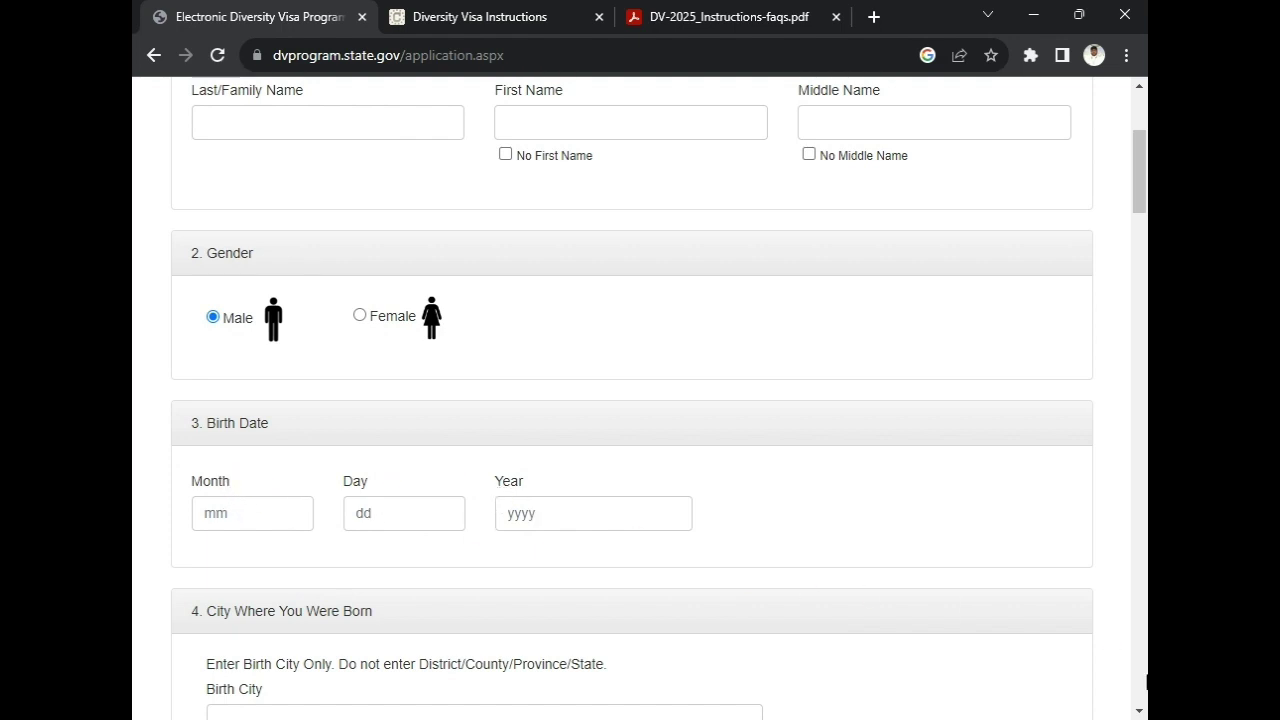
pyautogui.click(1141, 711)
pyautogui.click(1141, 711)
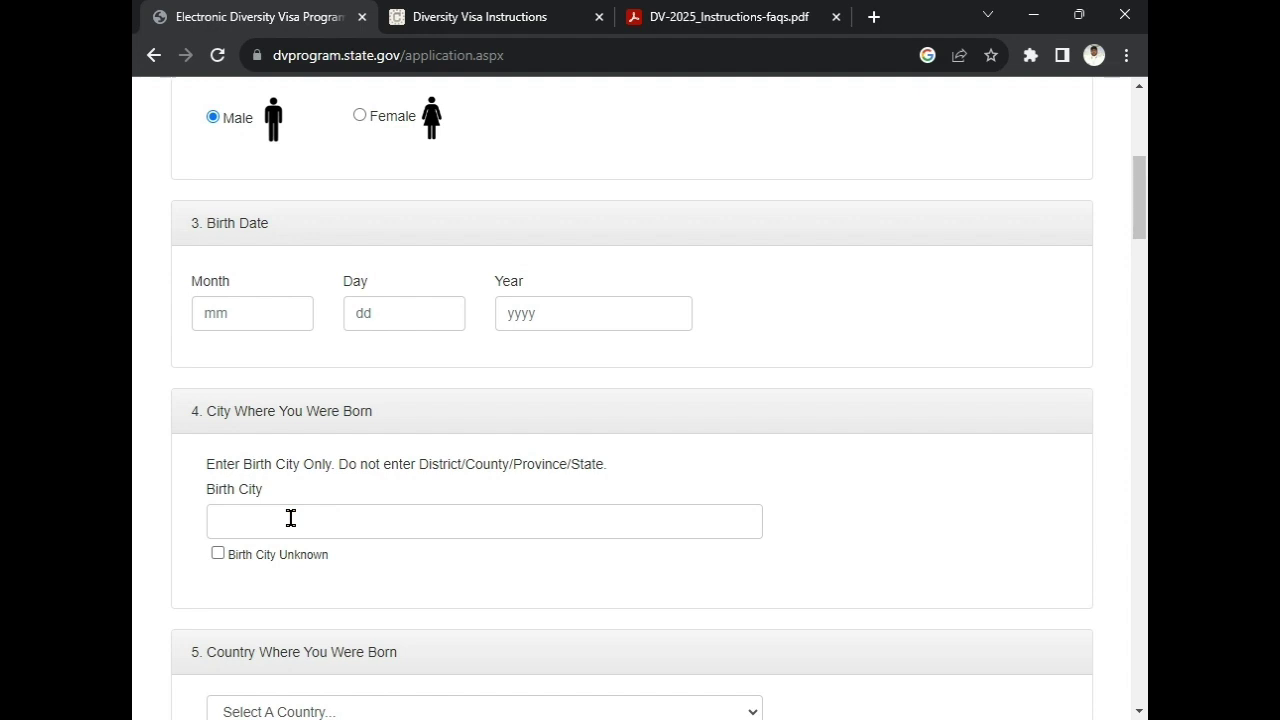
pyautogui.click(290, 517)
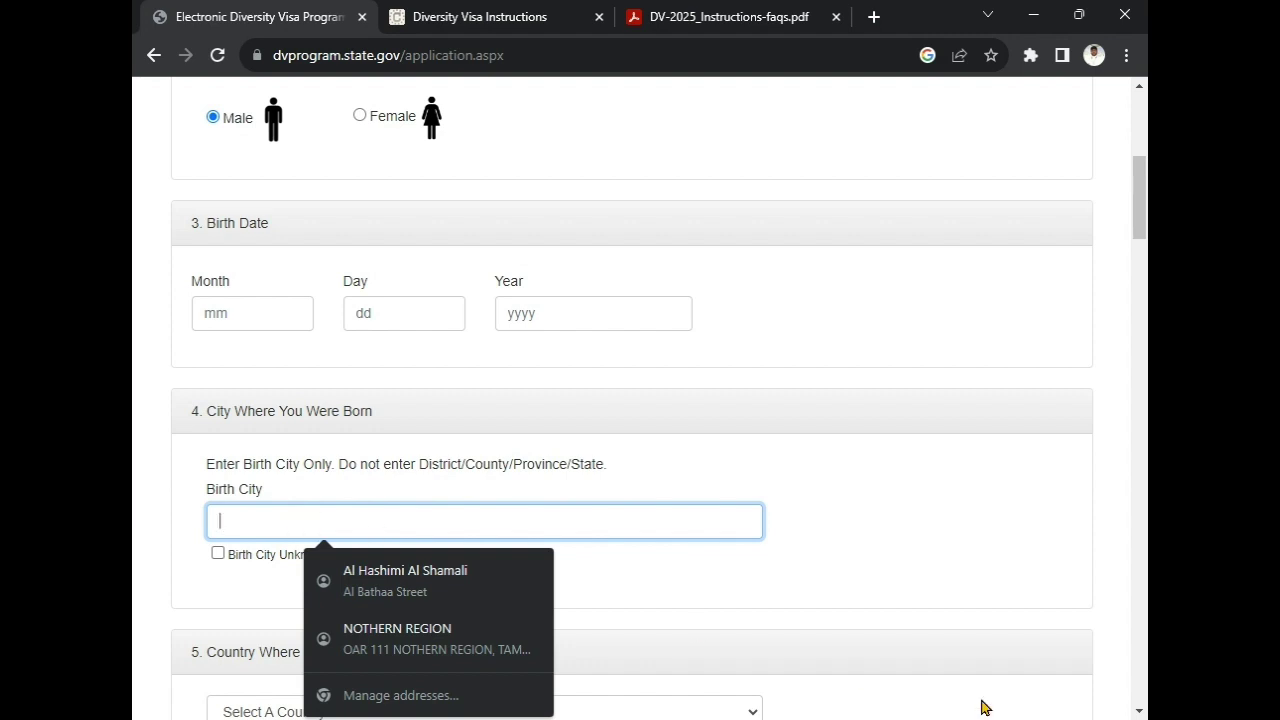
pyautogui.click(1139, 711)
pyautogui.click(1139, 711)
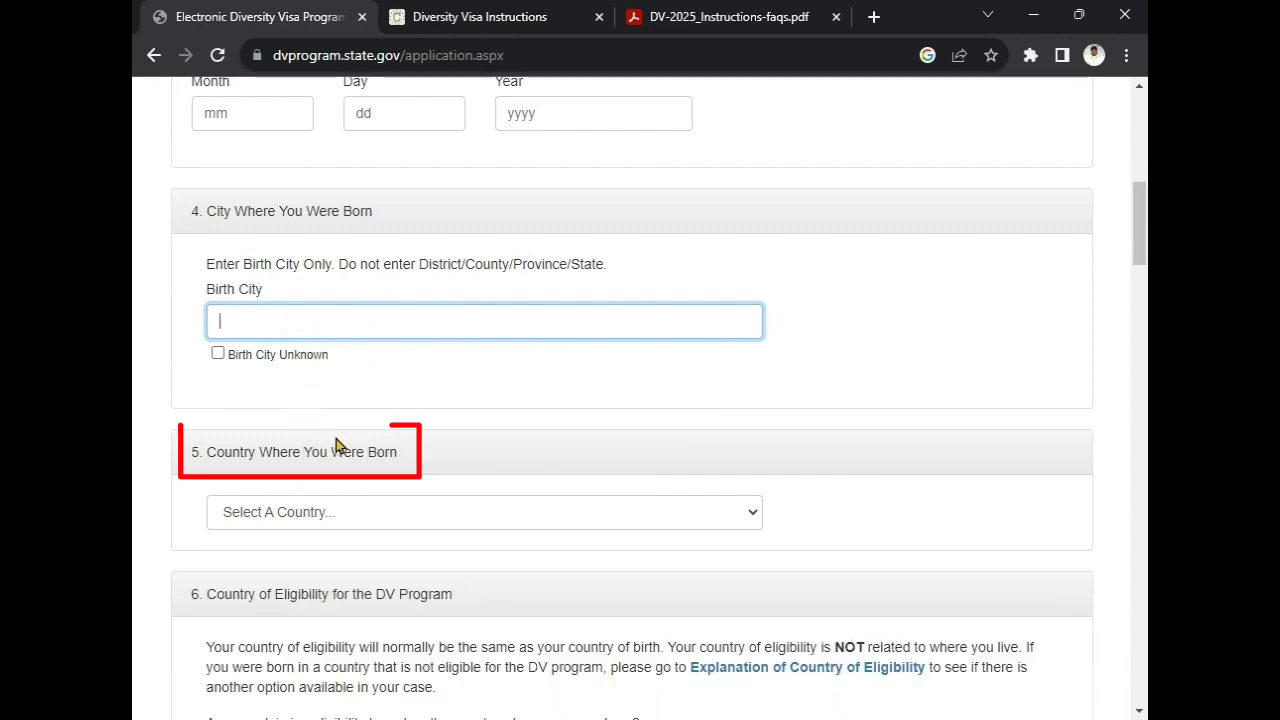
pyautogui.click(724, 518)
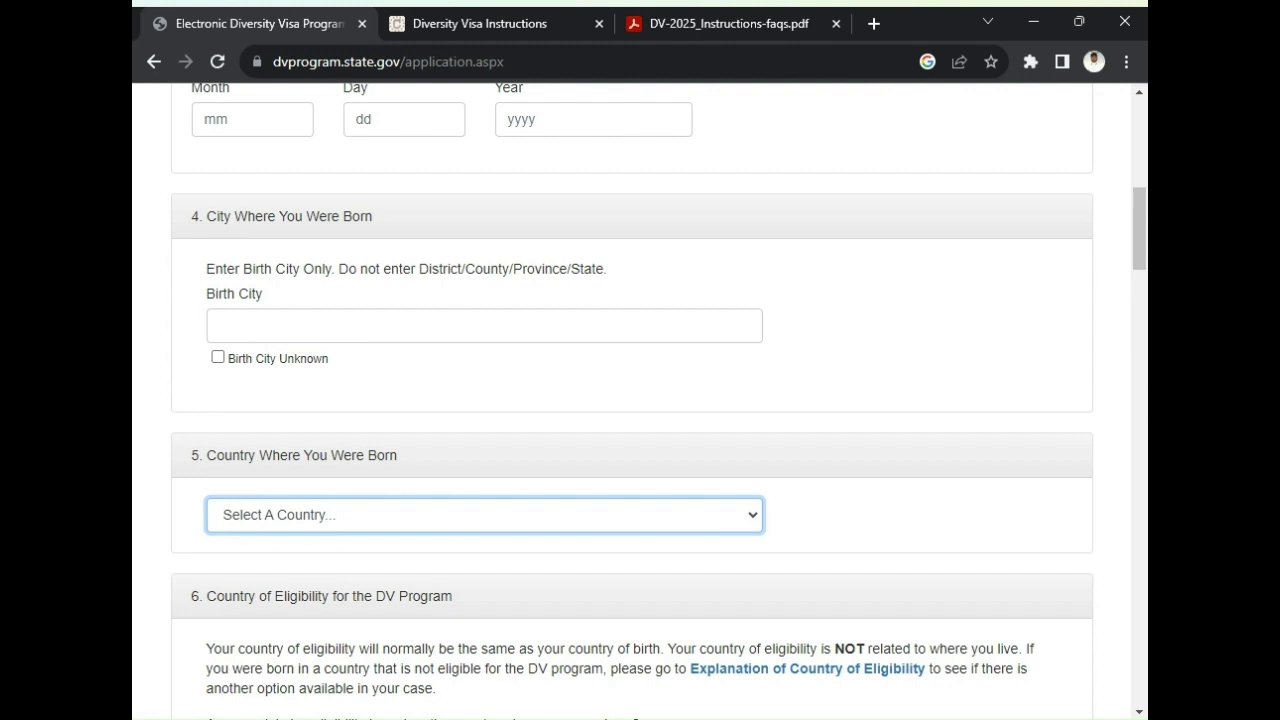
pyautogui.write('Ghana')
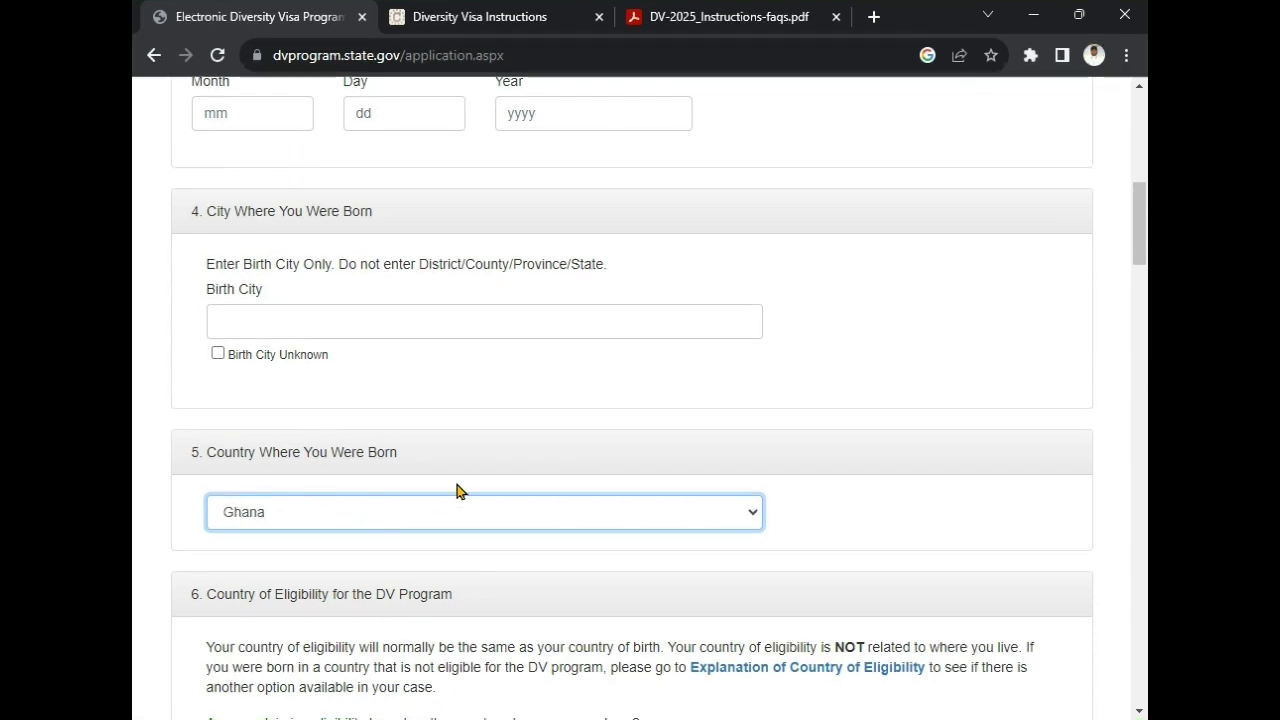
# Review the Birth City field and the Country of Eligibility for the DV Program section, including its disabled country list
pyautogui.click(362, 316)
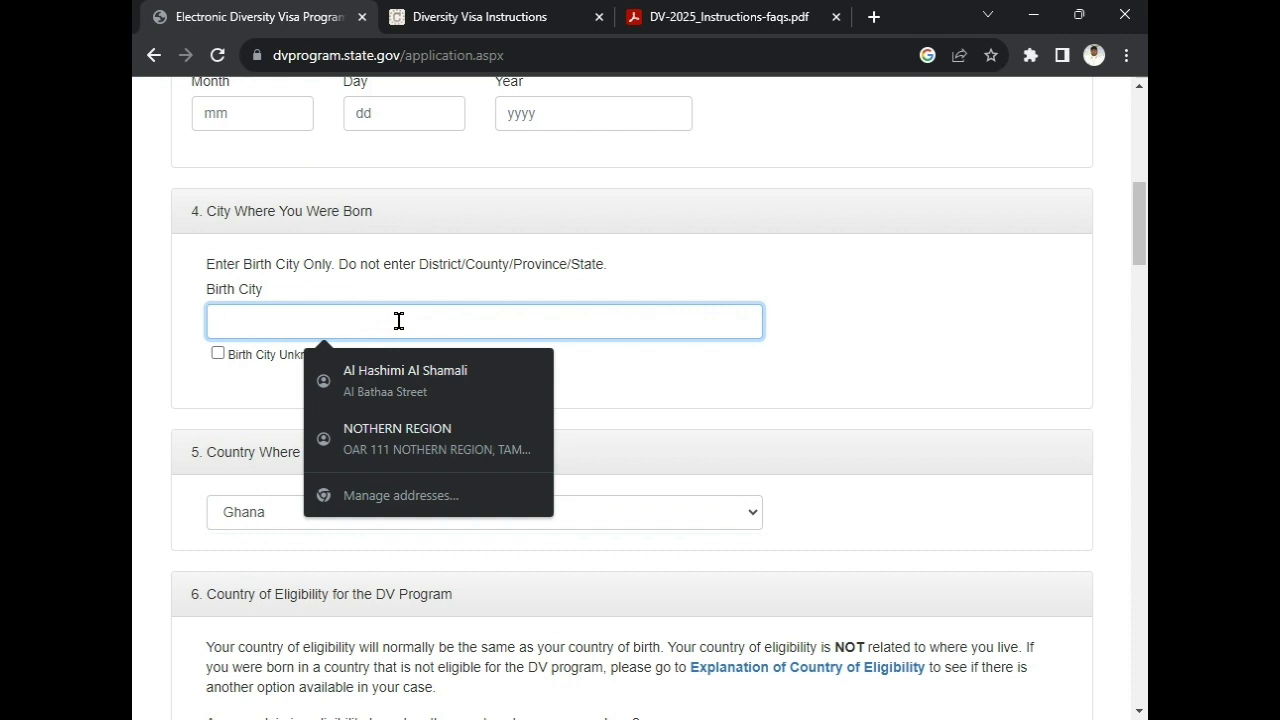
pyautogui.click(1138, 710)
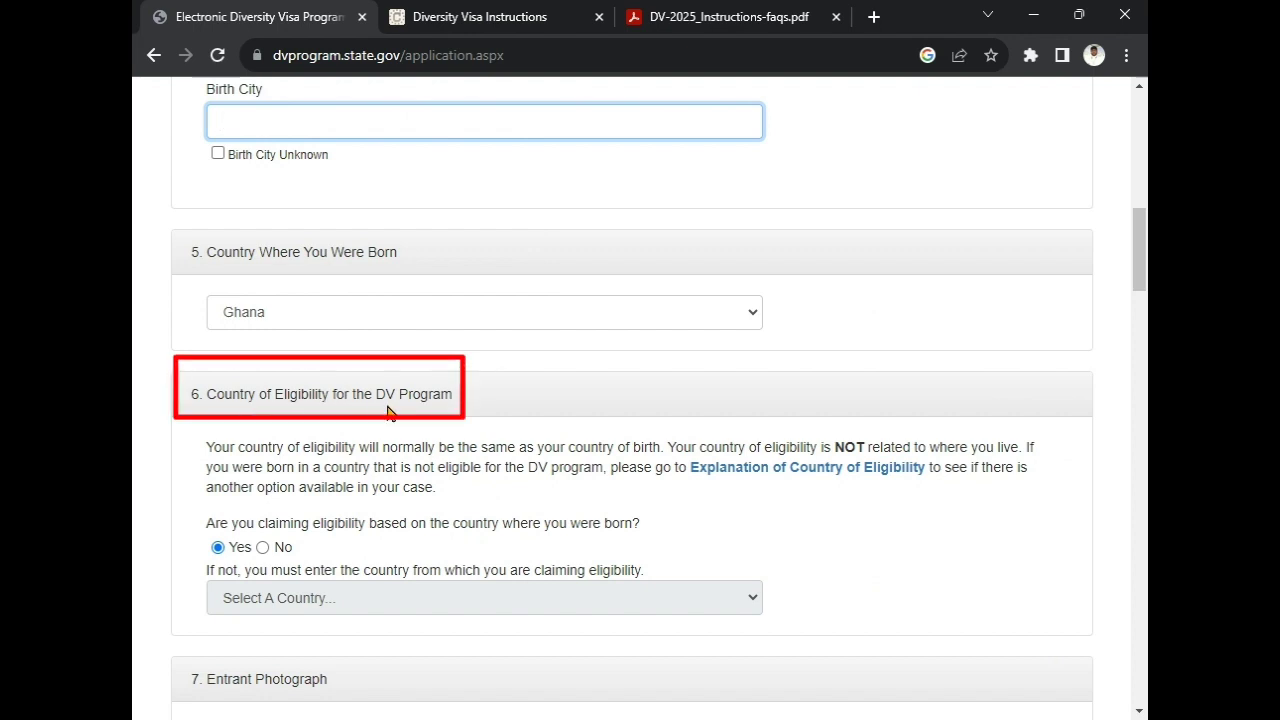
pyautogui.click(1141, 710)
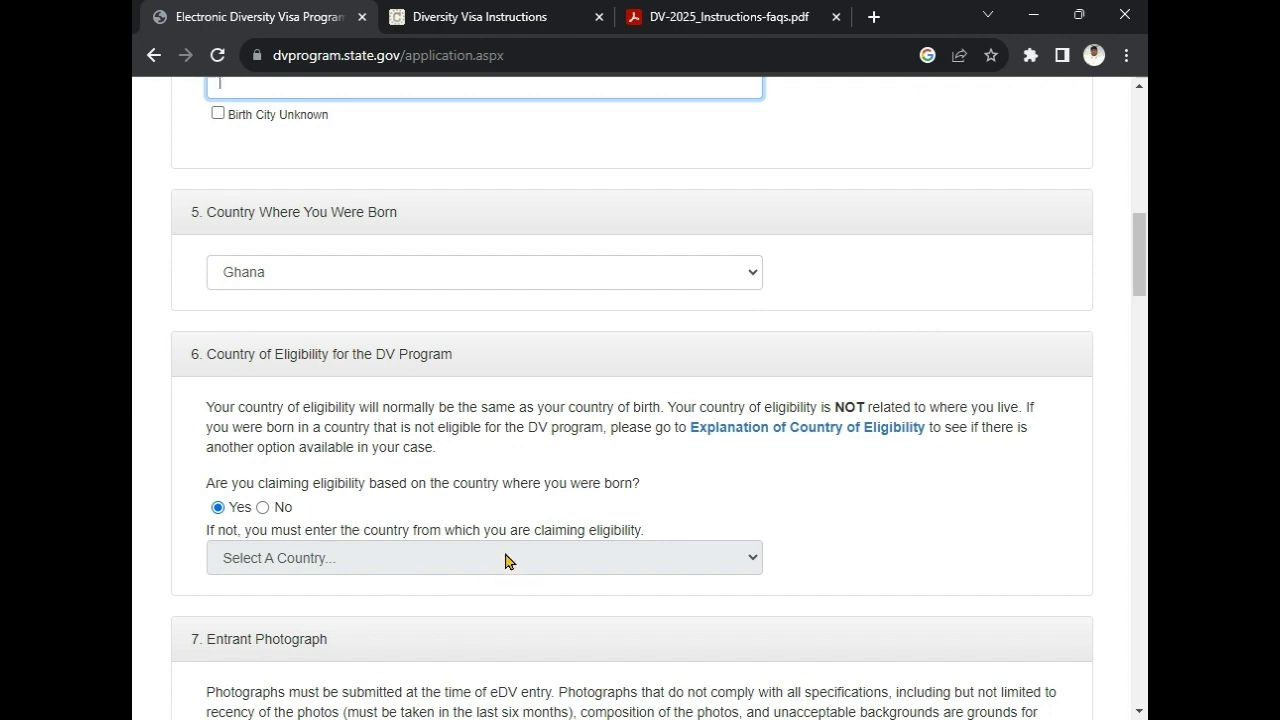
pyautogui.click(417, 565)
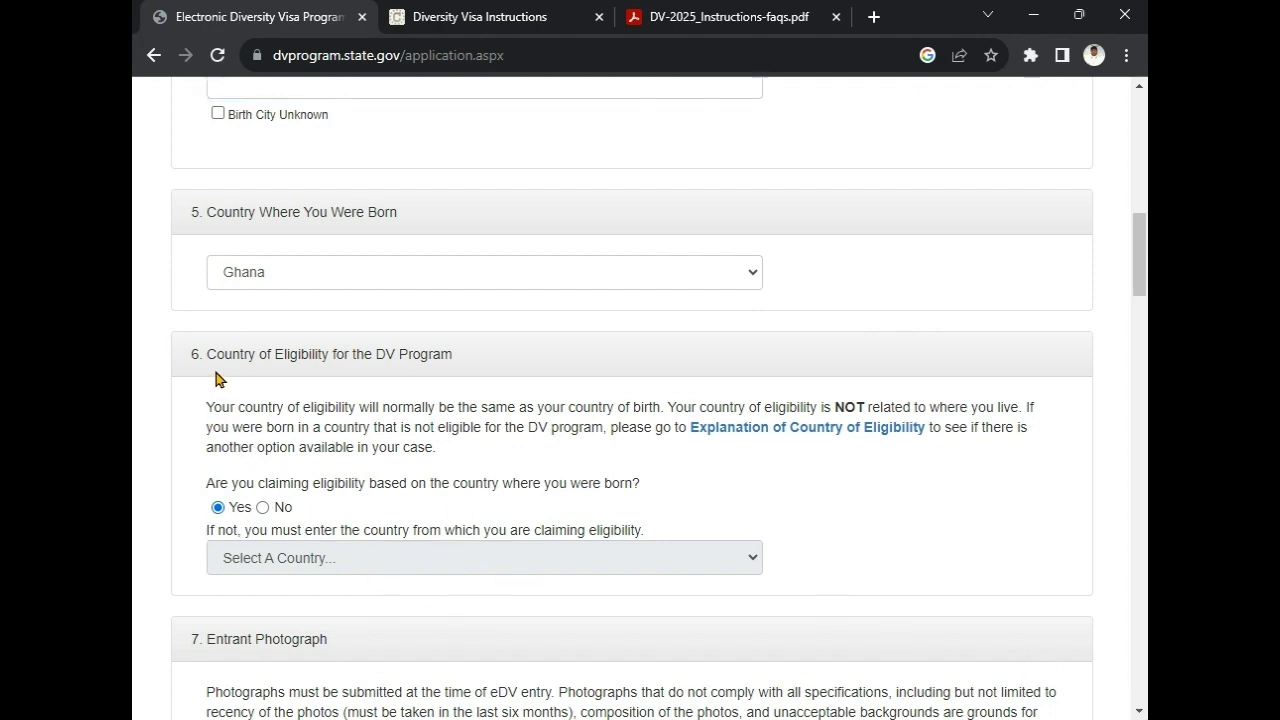
# Upload the photo HASHI from the Downloads folder as the entrant photograph
pyautogui.click(1138, 711)
pyautogui.click(1138, 711)
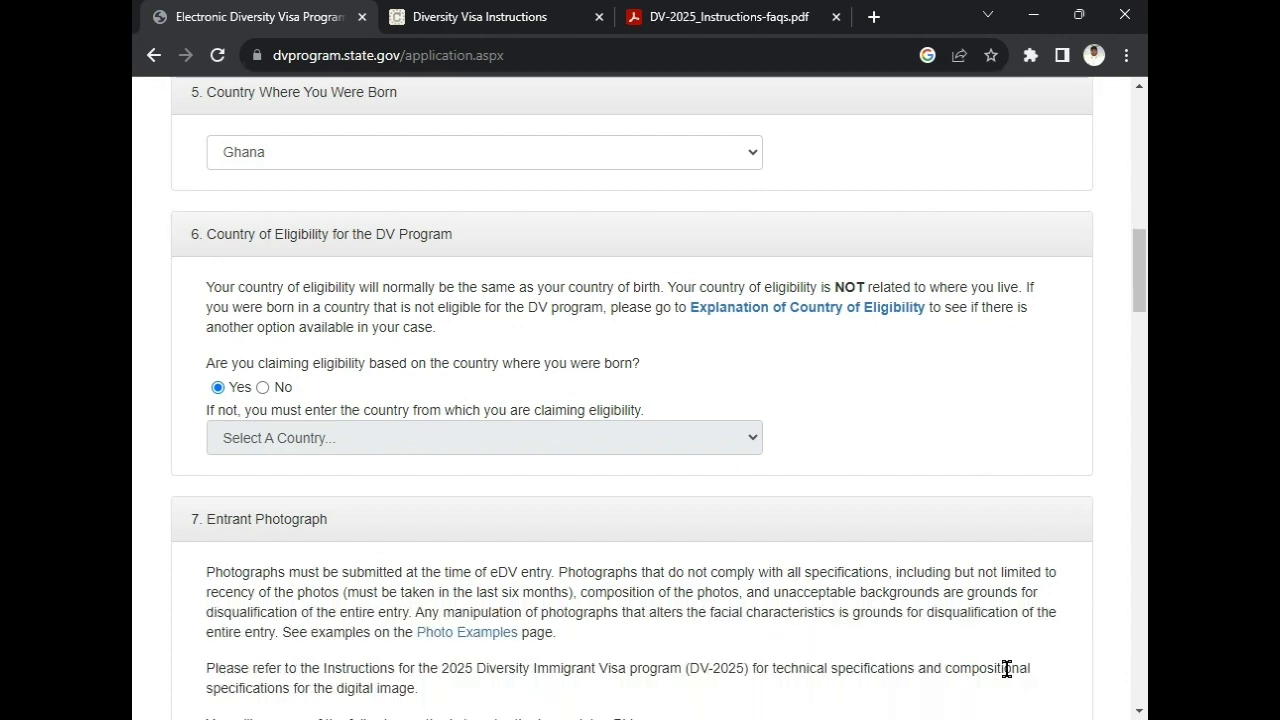
pyautogui.click(1140, 711)
pyautogui.click(1140, 711)
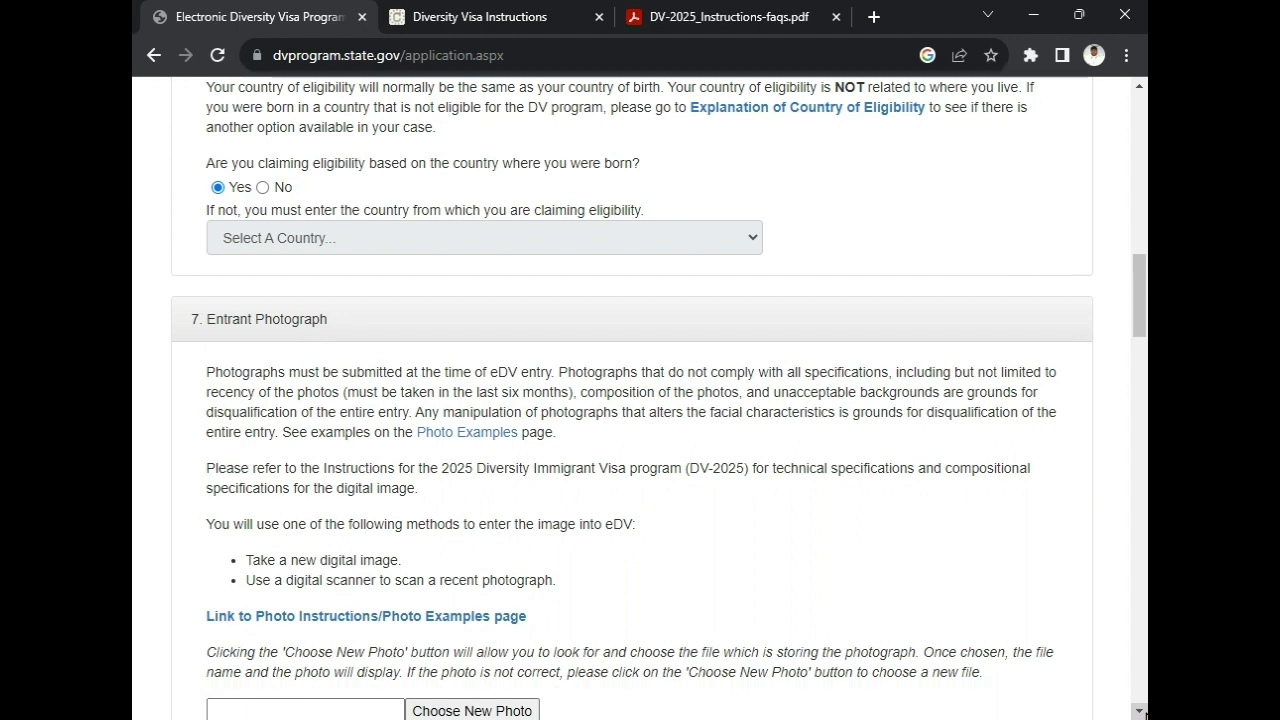
pyautogui.click(1140, 711)
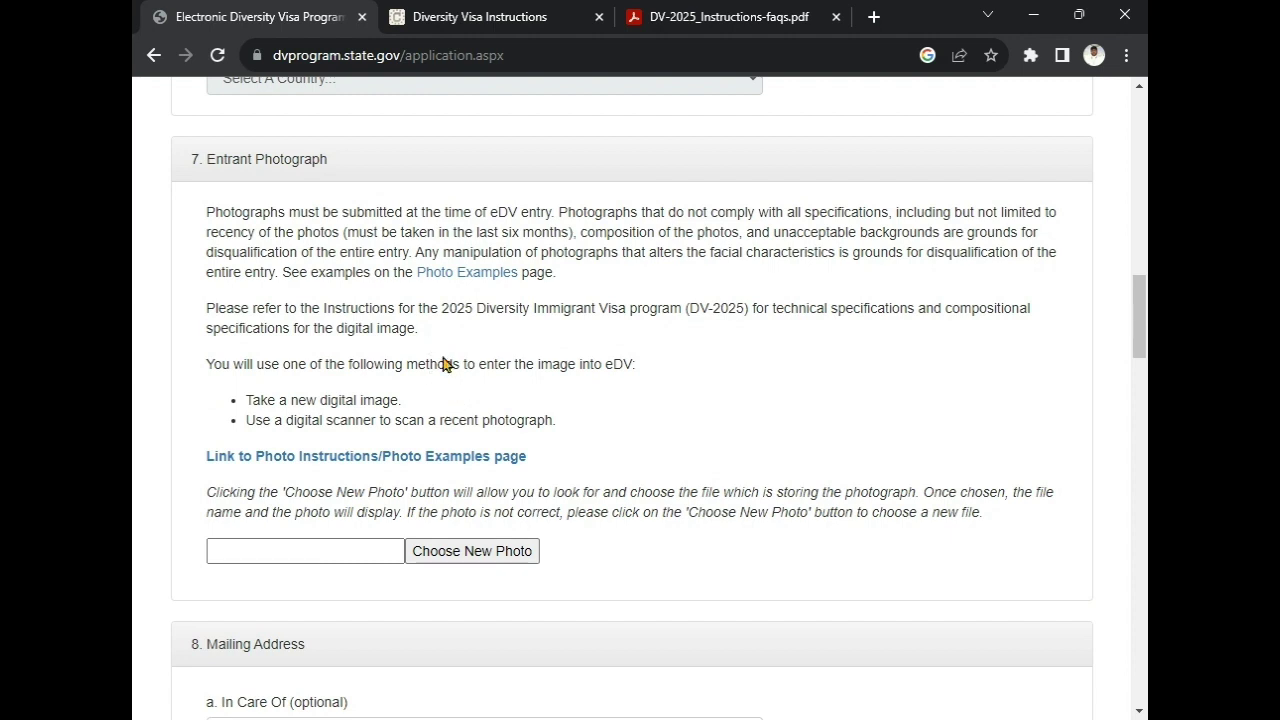
pyautogui.click(479, 555)
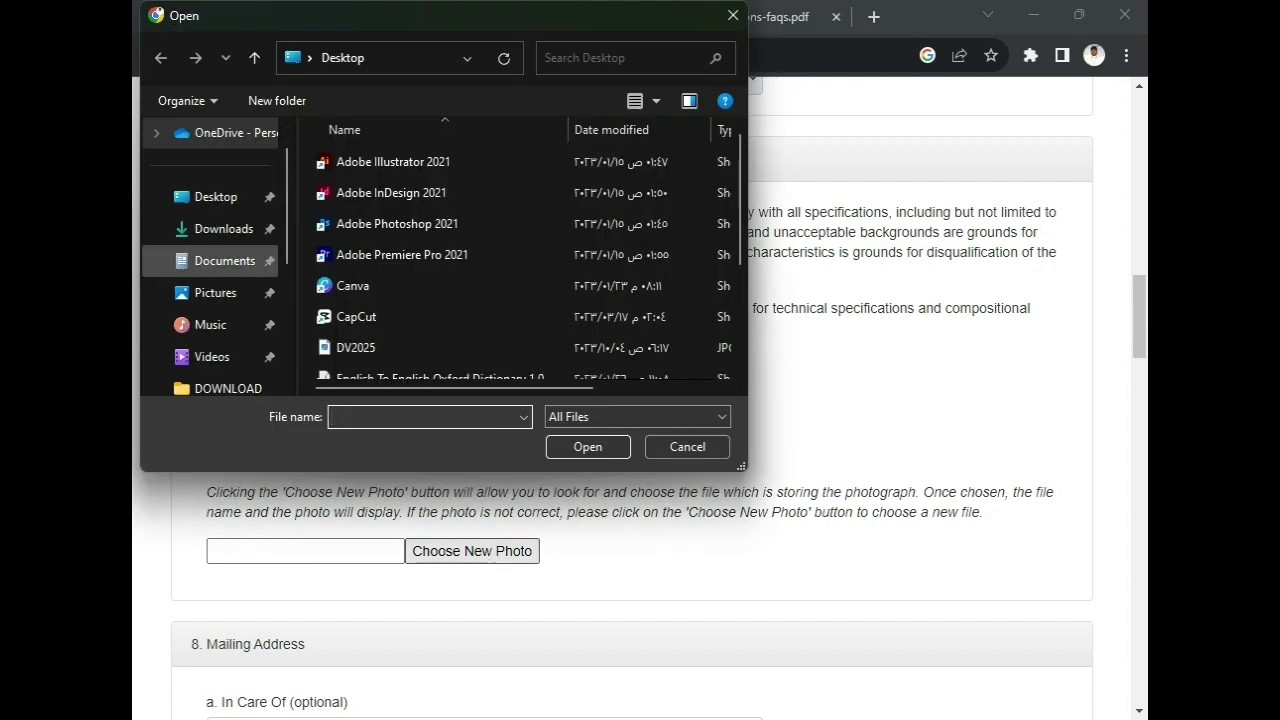
pyautogui.click(218, 228)
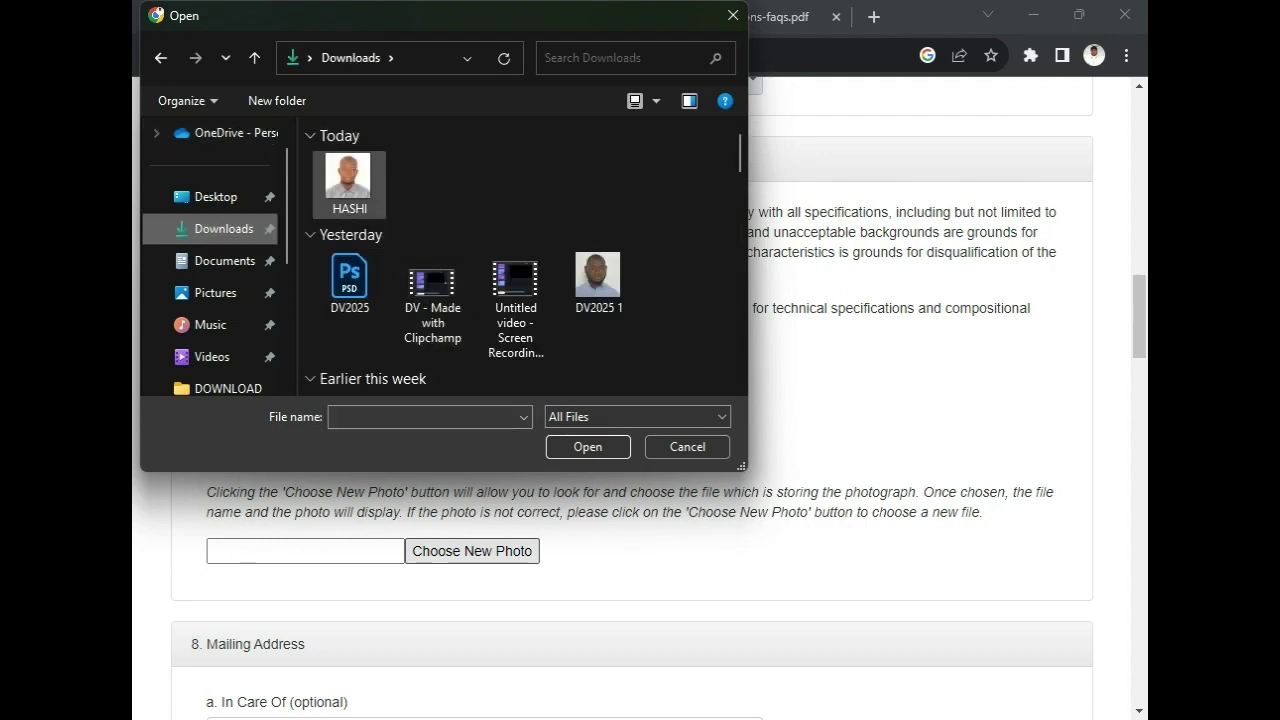
pyautogui.click(349, 180)
pyautogui.click(588, 446)
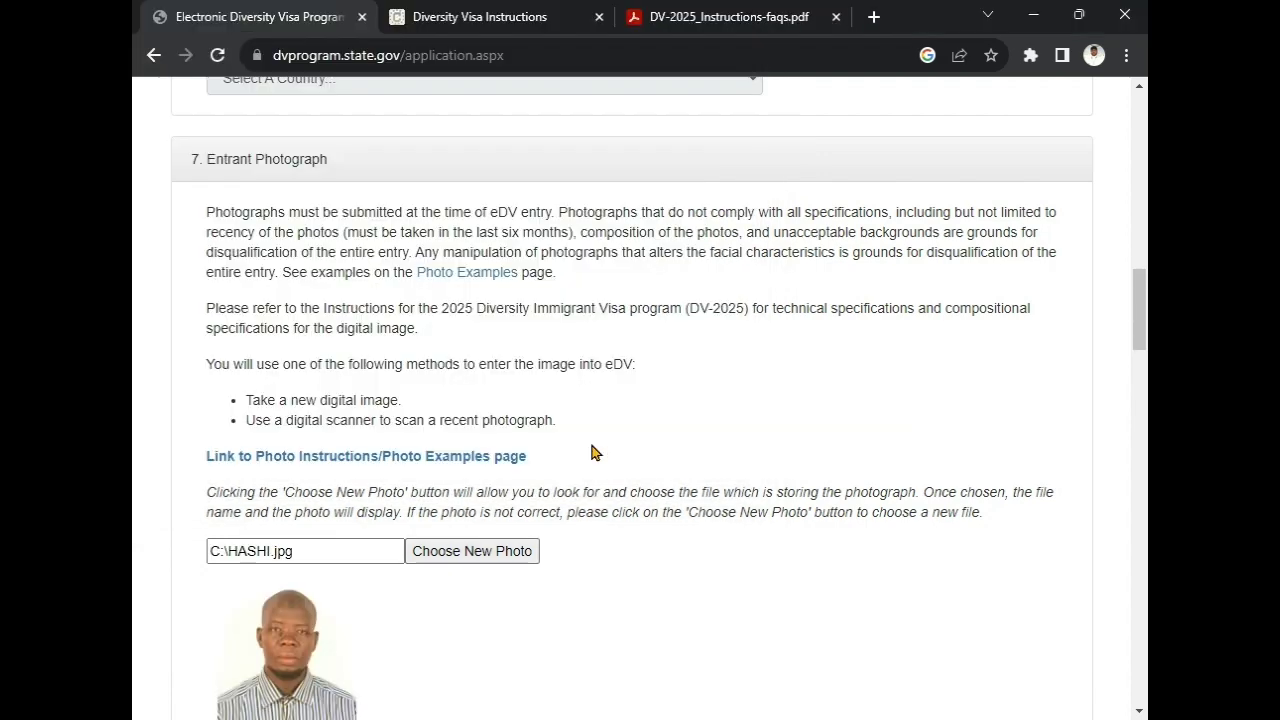
# Go through the mailing address fields, leaving the address lines empty, and set the mailing address country to Ghana
pyautogui.scroll(-3, 590, 442)
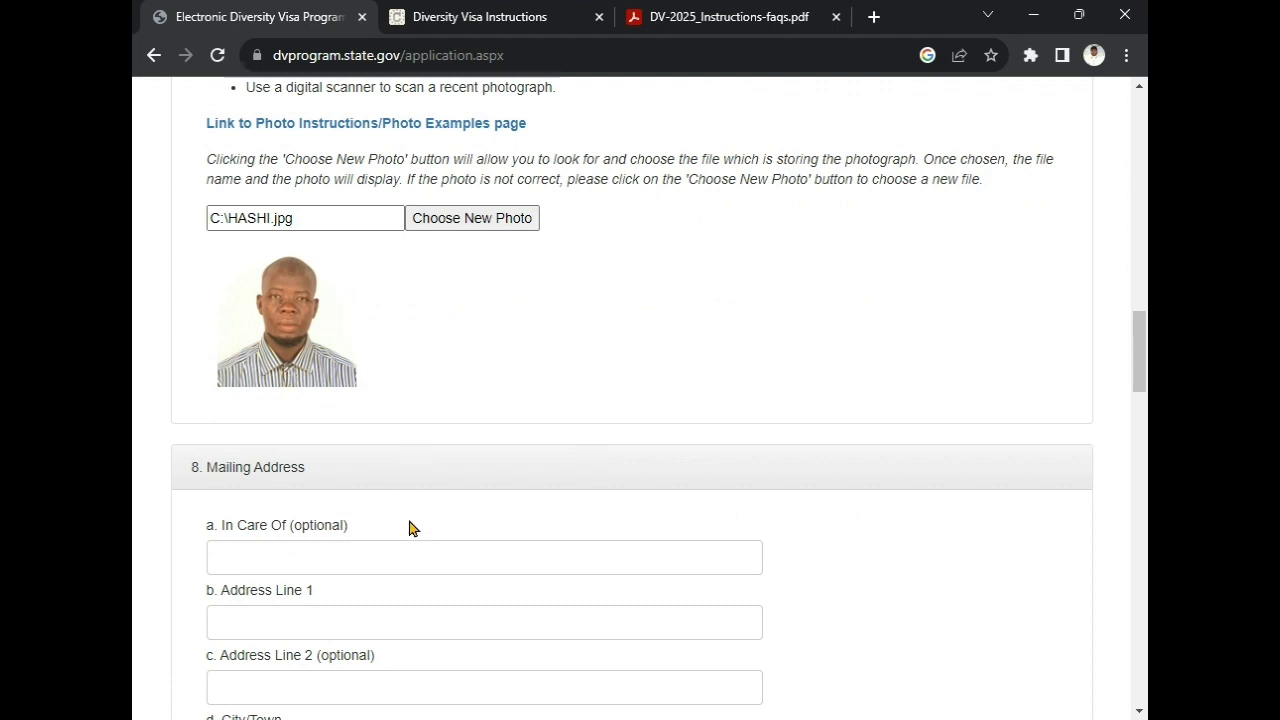
pyautogui.scroll(-3, 1143, 711)
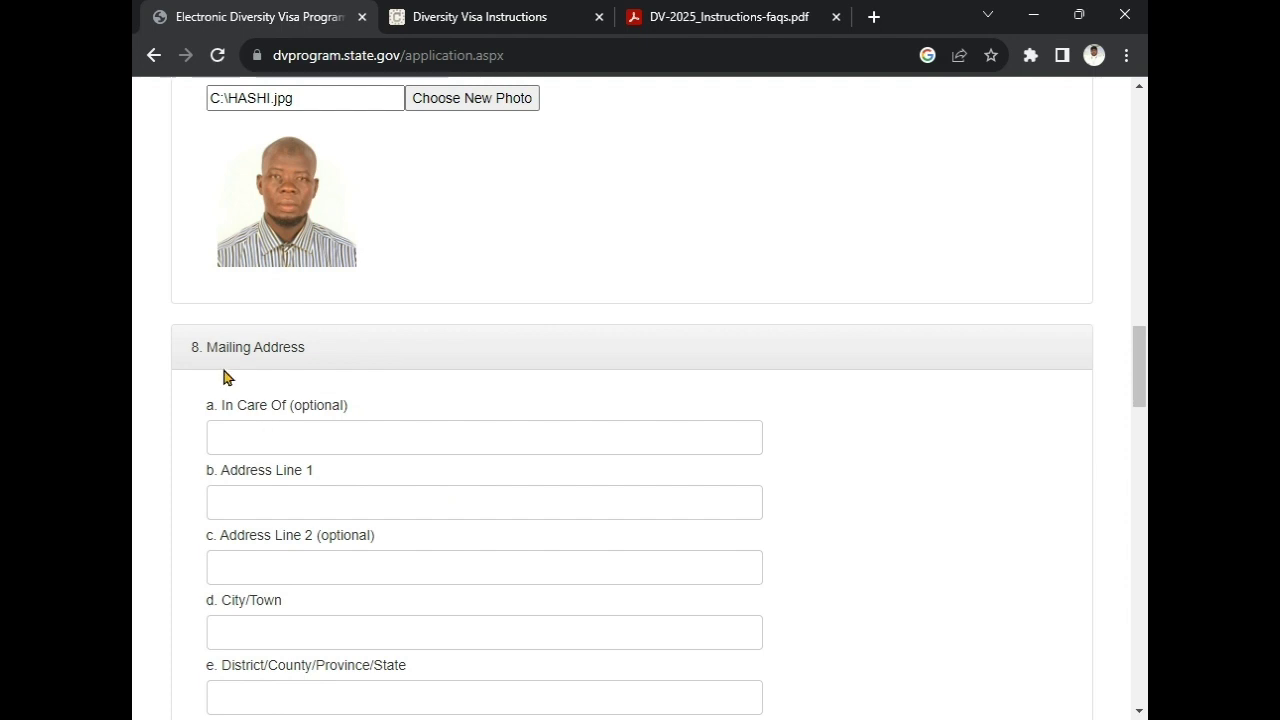
pyautogui.scroll(-4, 1137, 711)
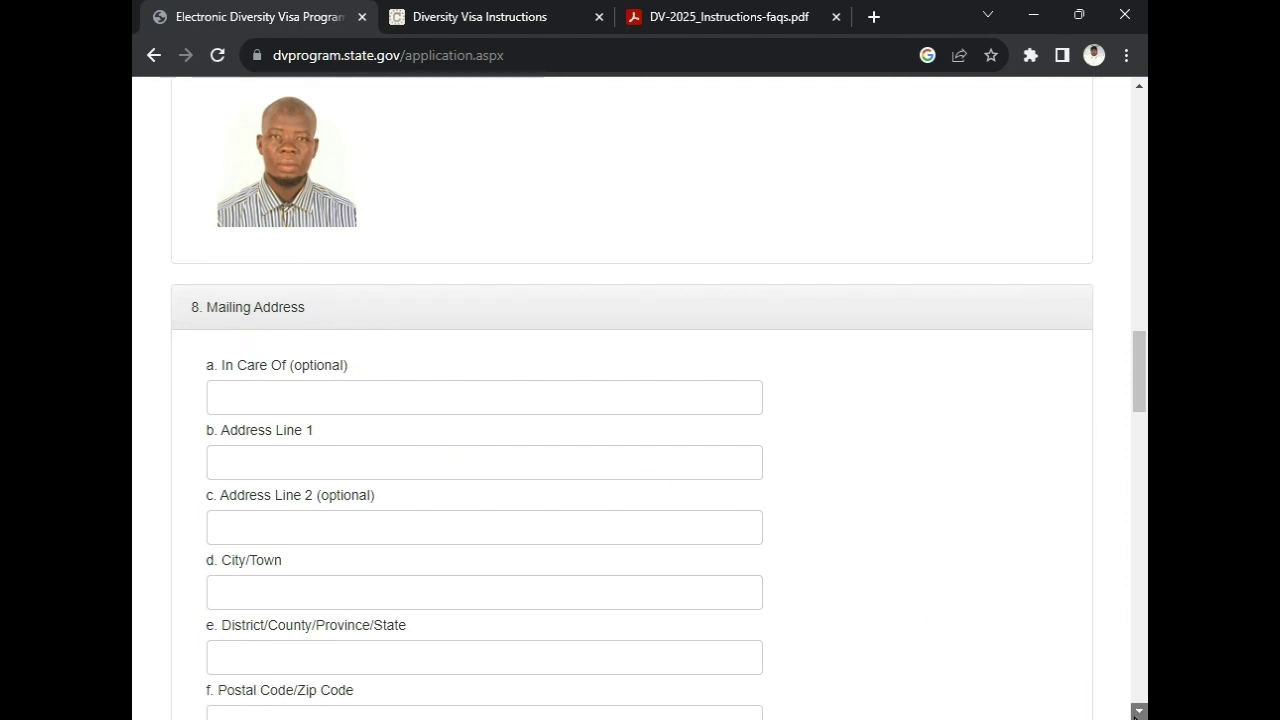
pyautogui.scroll(-2, 1137, 711)
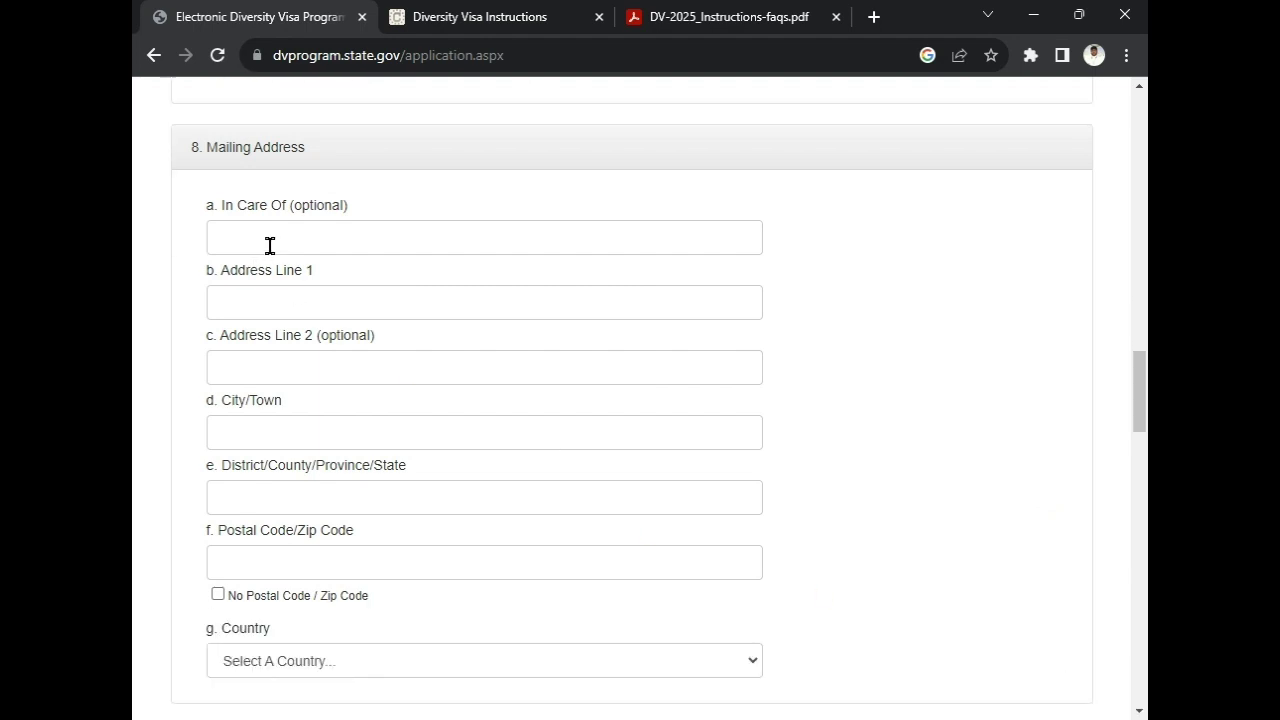
pyautogui.click(307, 293)
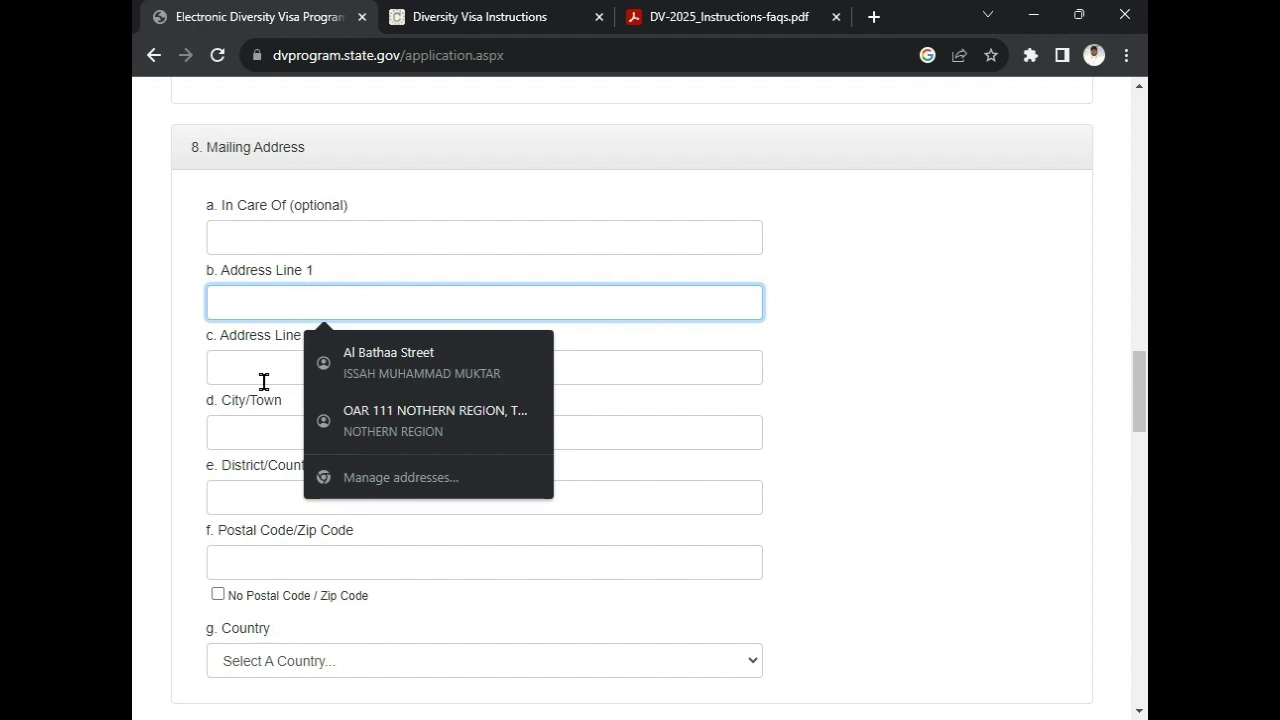
pyautogui.click(257, 428)
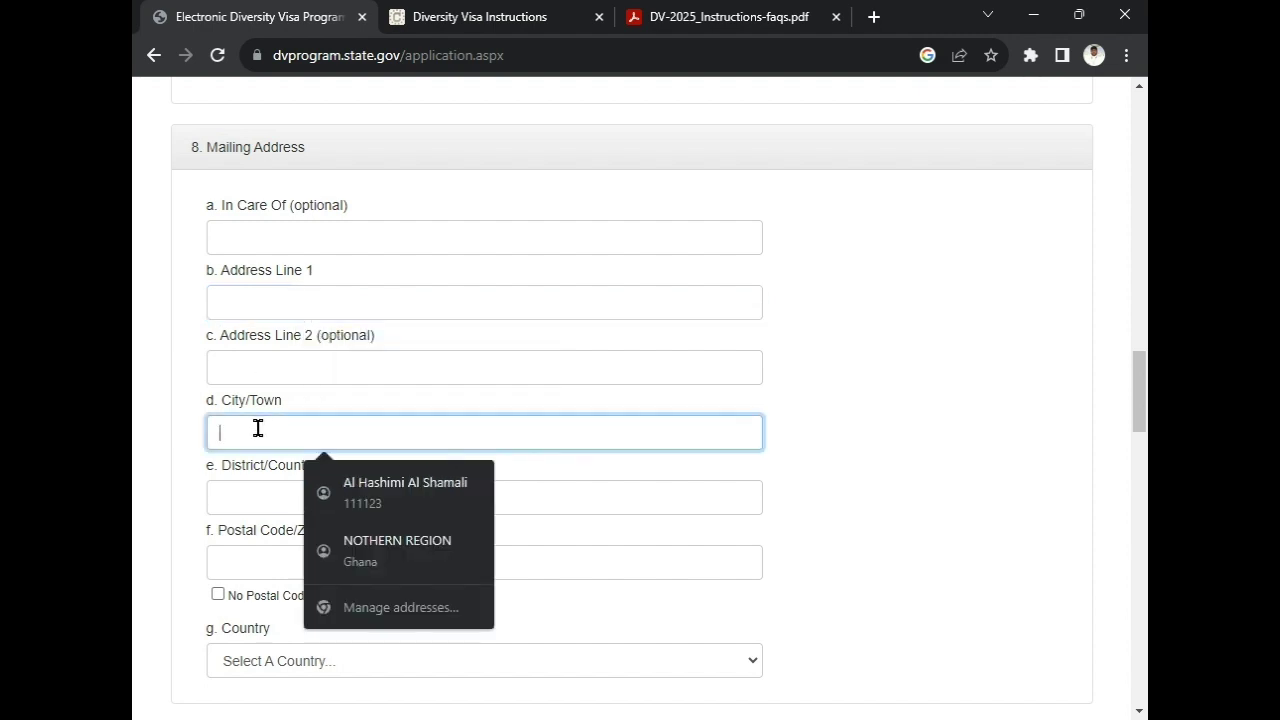
pyautogui.click(269, 499)
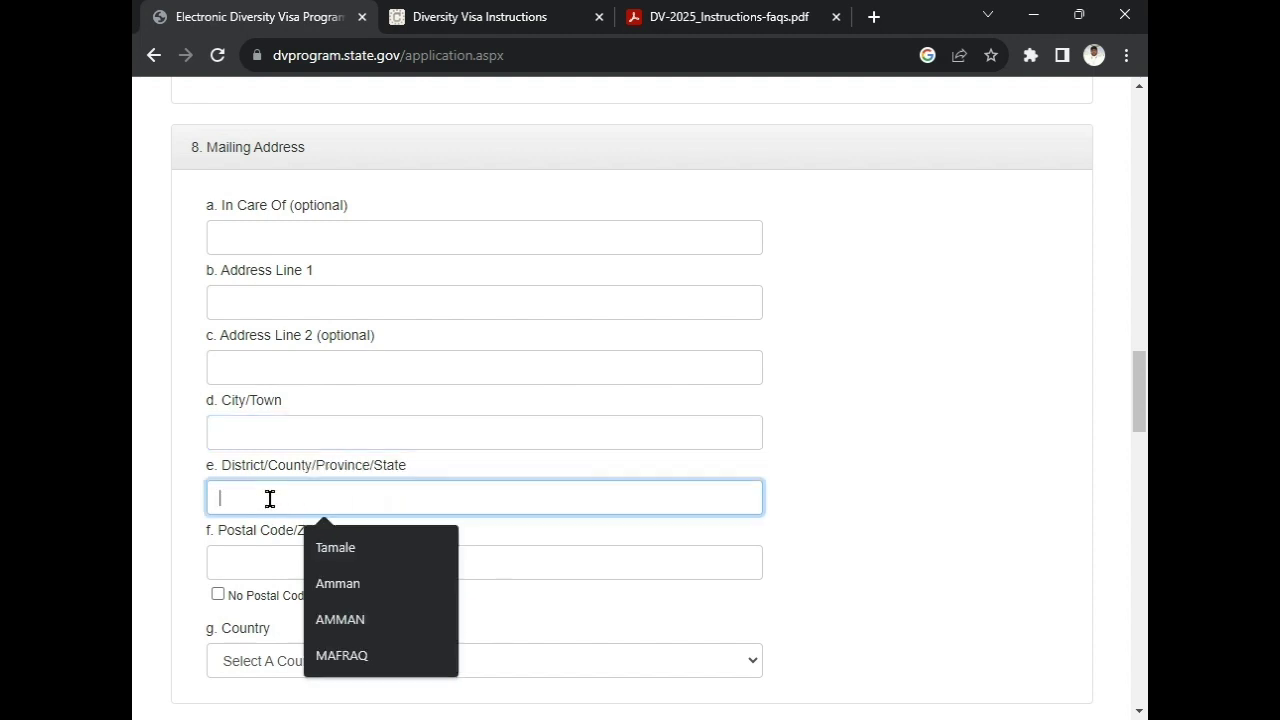
pyautogui.click(269, 549)
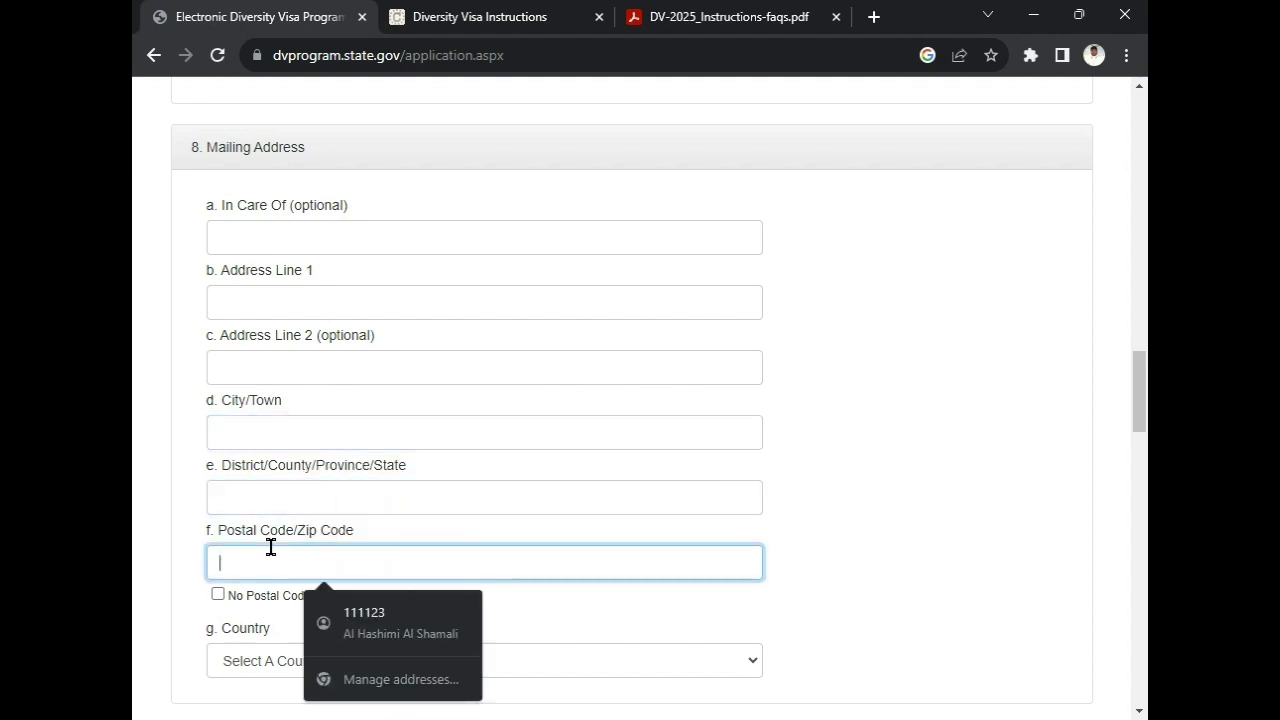
pyautogui.click(277, 656)
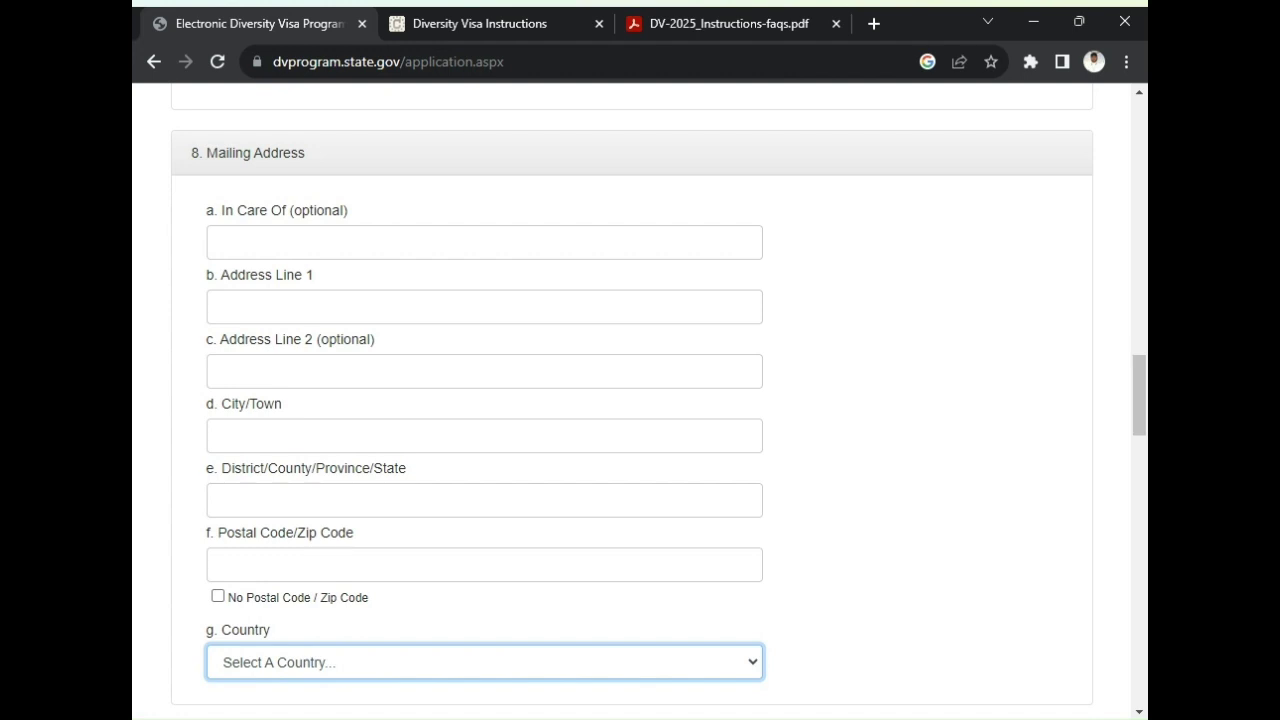
pyautogui.write('ghana')
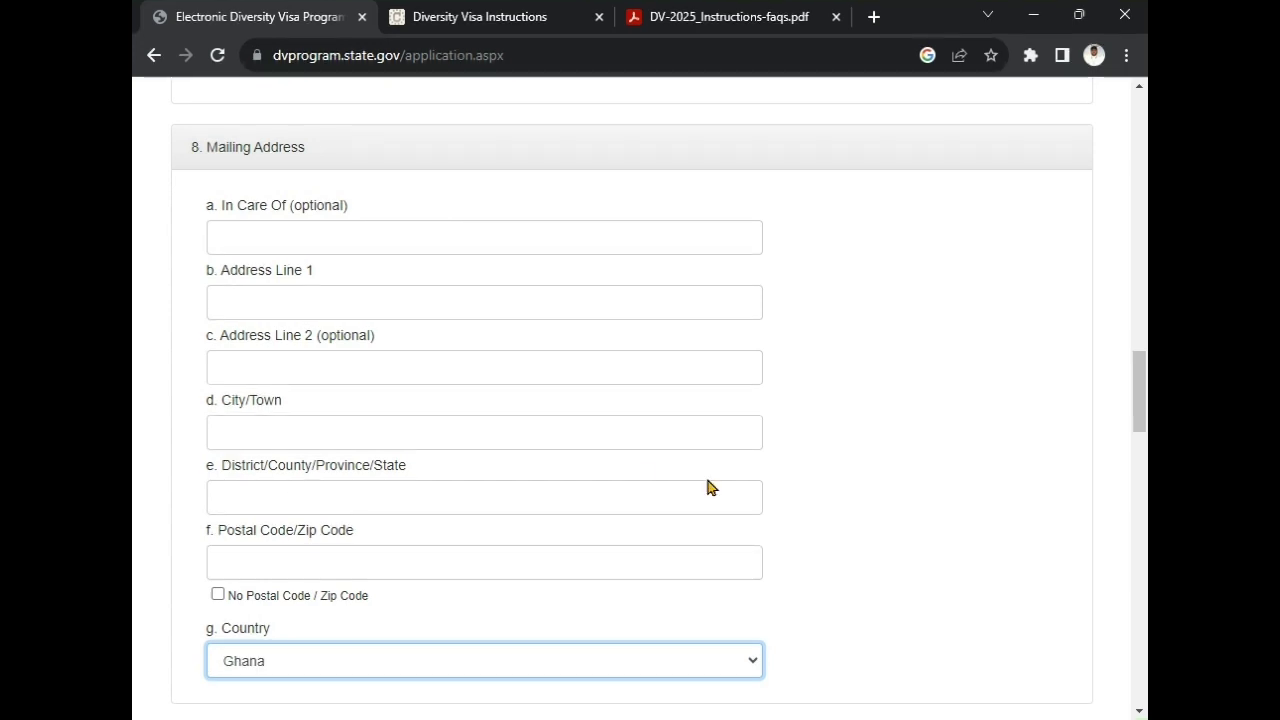
# Examine the remaining form sections, from Country Where You Live Today to Number of Children, including the education and marital status options
pyautogui.click(1139, 711)
pyautogui.click(1139, 711)
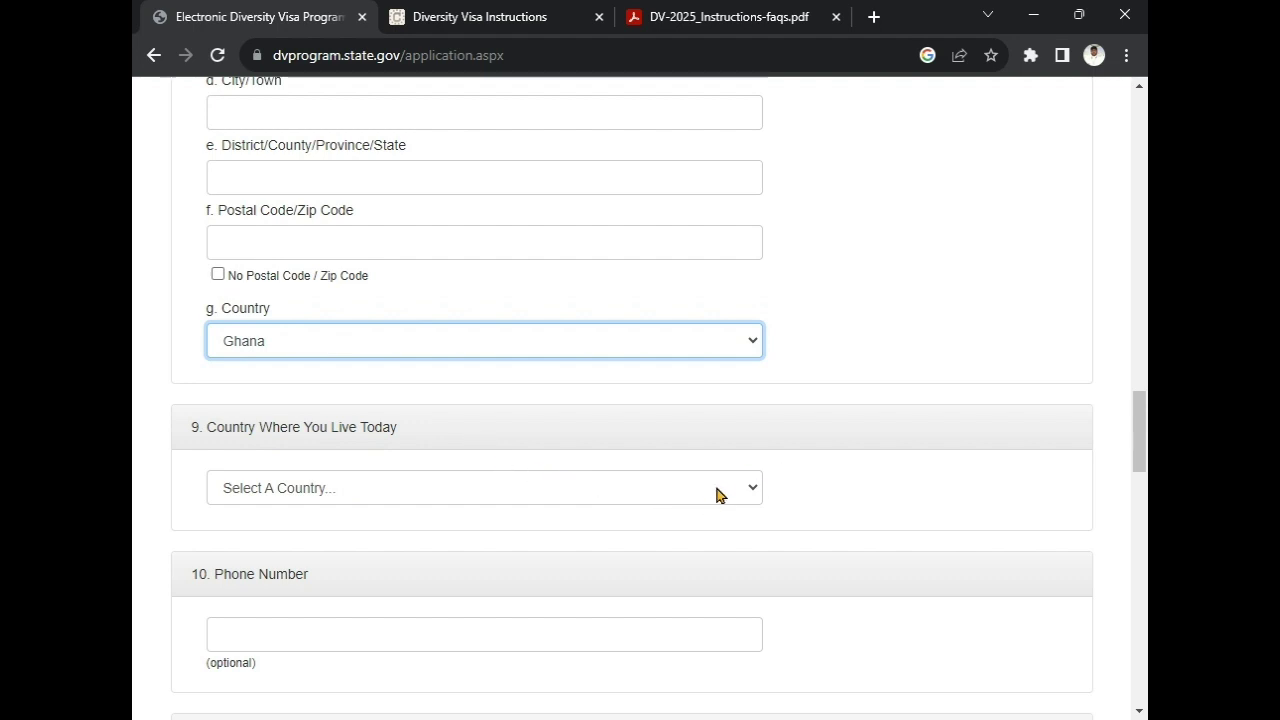
pyautogui.scroll(-2, 1145, 686)
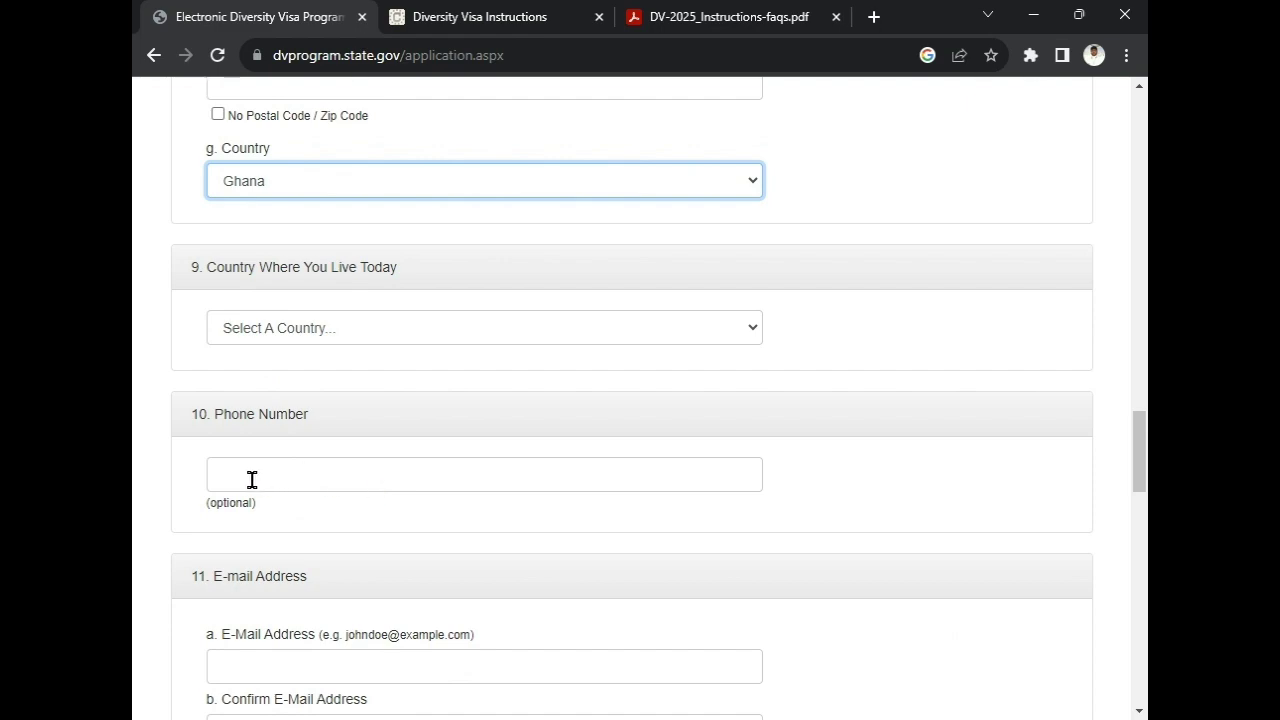
pyautogui.scroll(-15, 1140, 706)
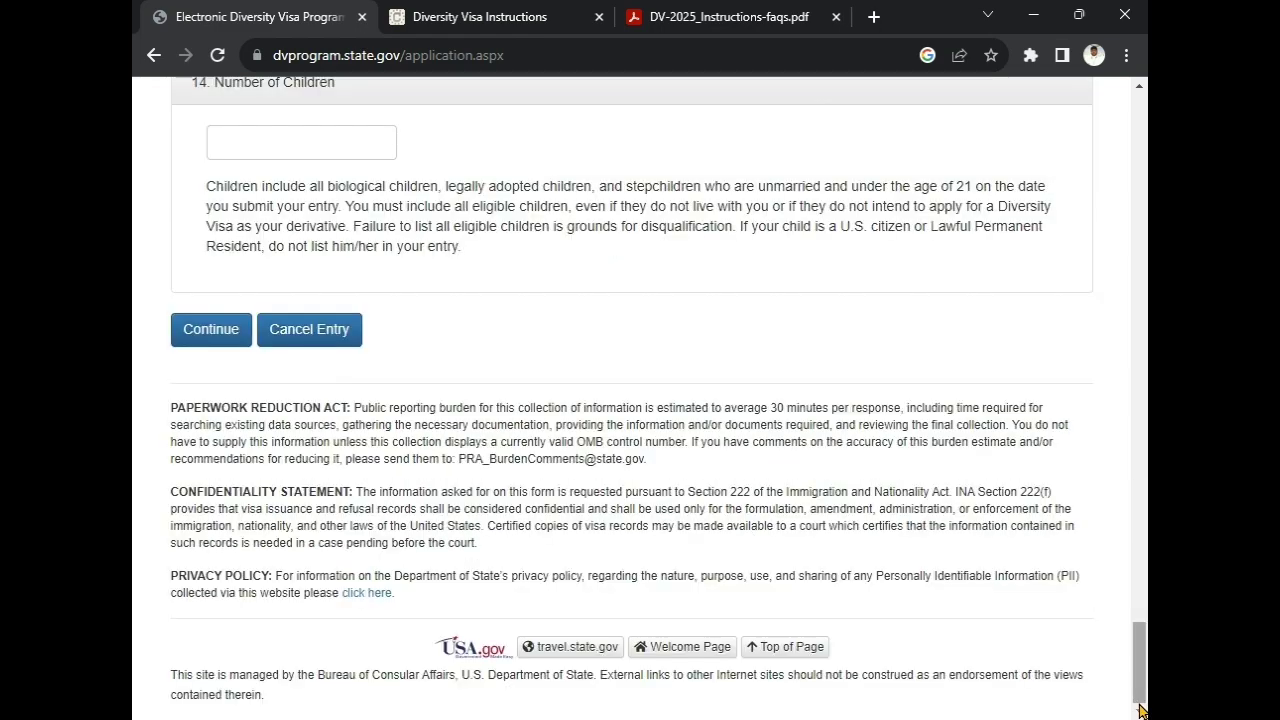
pyautogui.click(1140, 88)
pyautogui.scroll(4, 1140, 90)
pyautogui.scroll(1, 1140, 90)
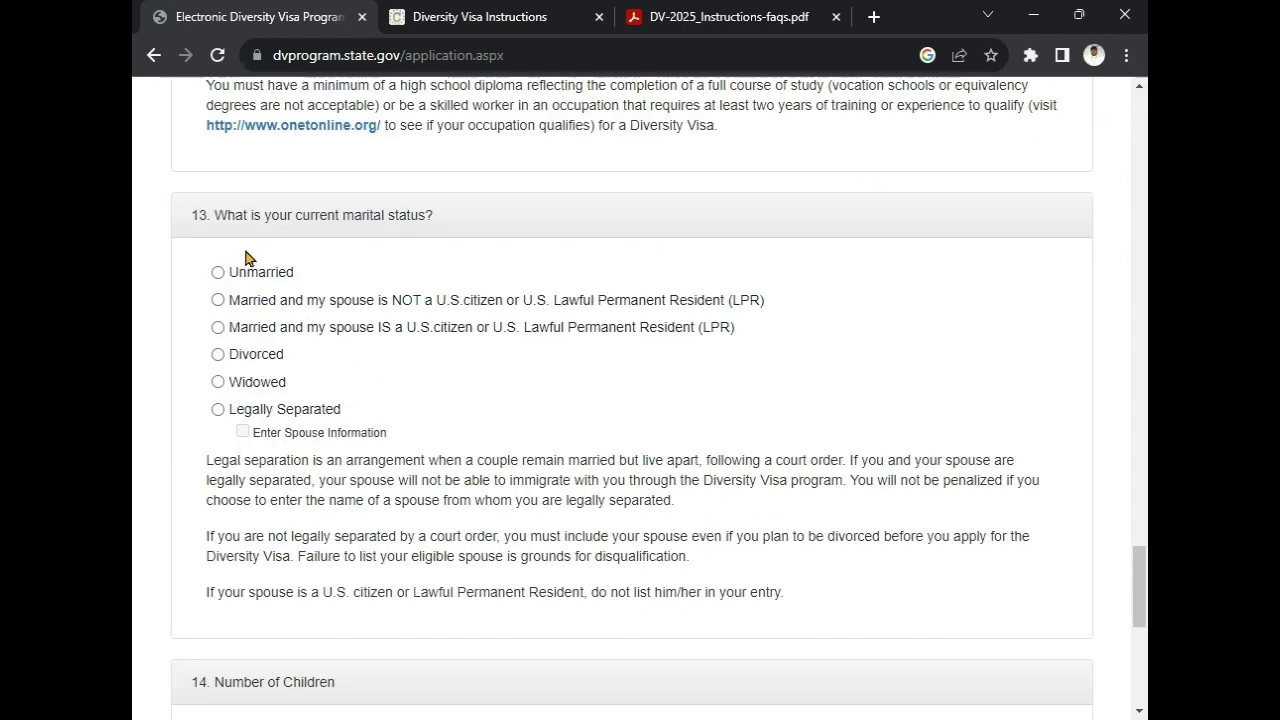
pyautogui.scroll(6, 340, 229)
pyautogui.scroll(-3, 308, 260)
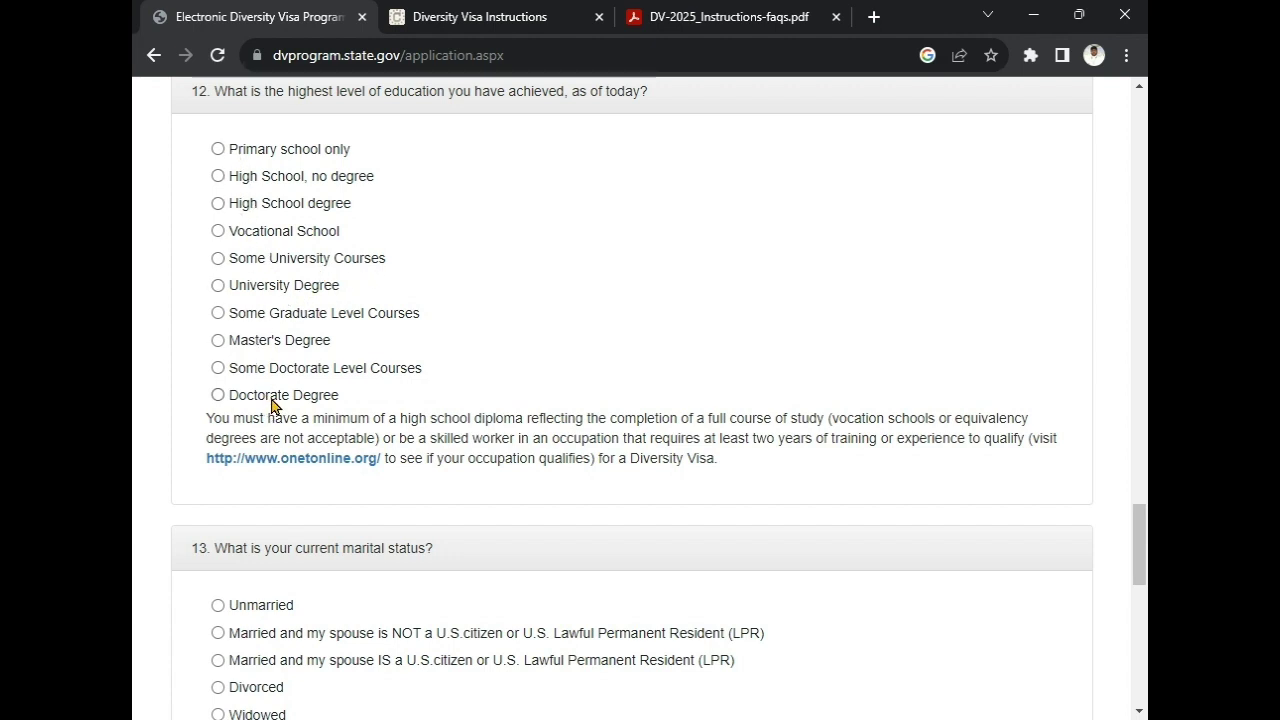
# Set the highest level of education to University Degree and the current marital status to Unmarried
pyautogui.click(219, 287)
pyautogui.click(1142, 713)
pyautogui.click(1142, 713)
pyautogui.click(1142, 713)
pyautogui.click(1142, 713)
pyautogui.click(1142, 713)
pyautogui.click(1142, 713)
pyautogui.click(1142, 713)
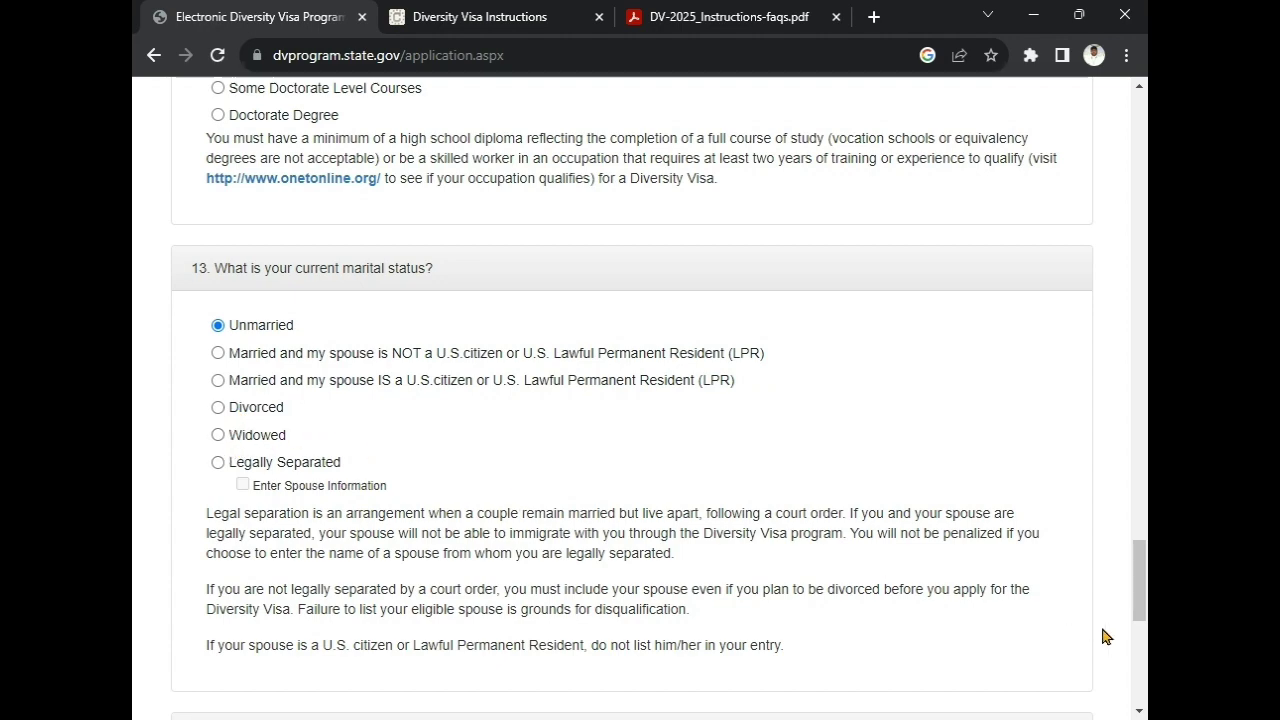
# Go to the Number of Children field and continue from the entry form to the entry's review page
pyautogui.scroll(-3, 514, 369)
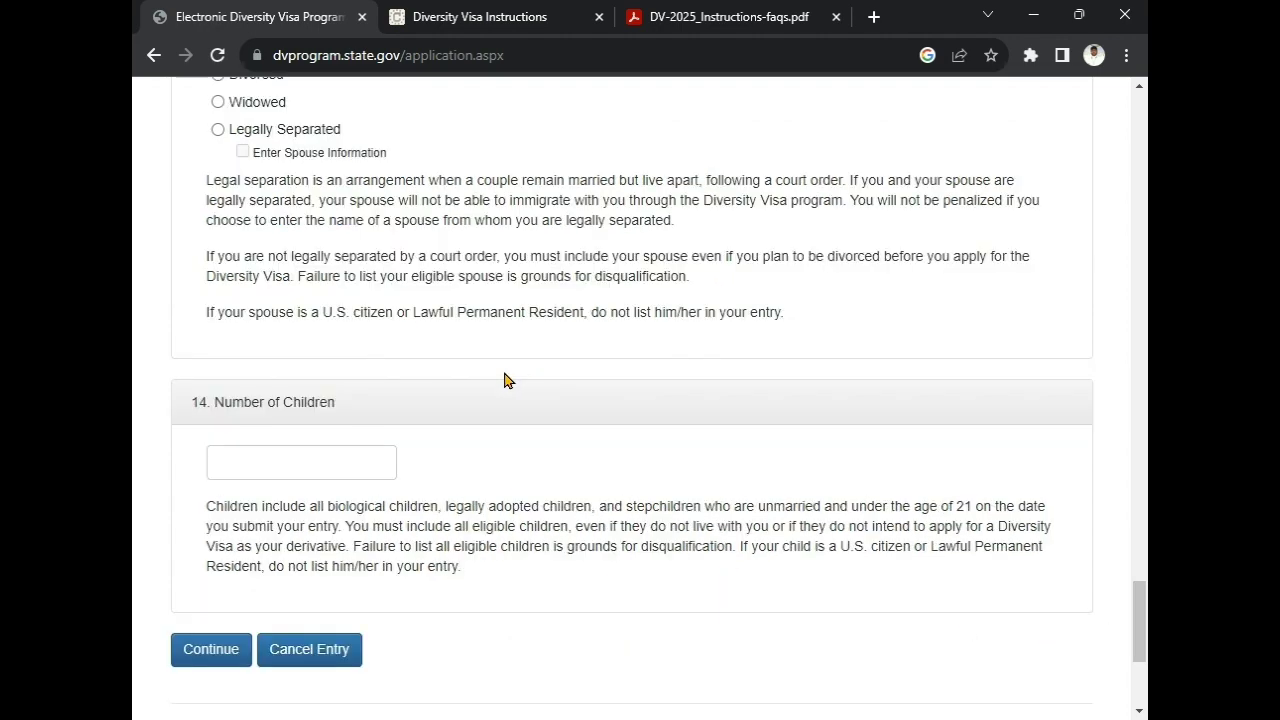
pyautogui.click(283, 469)
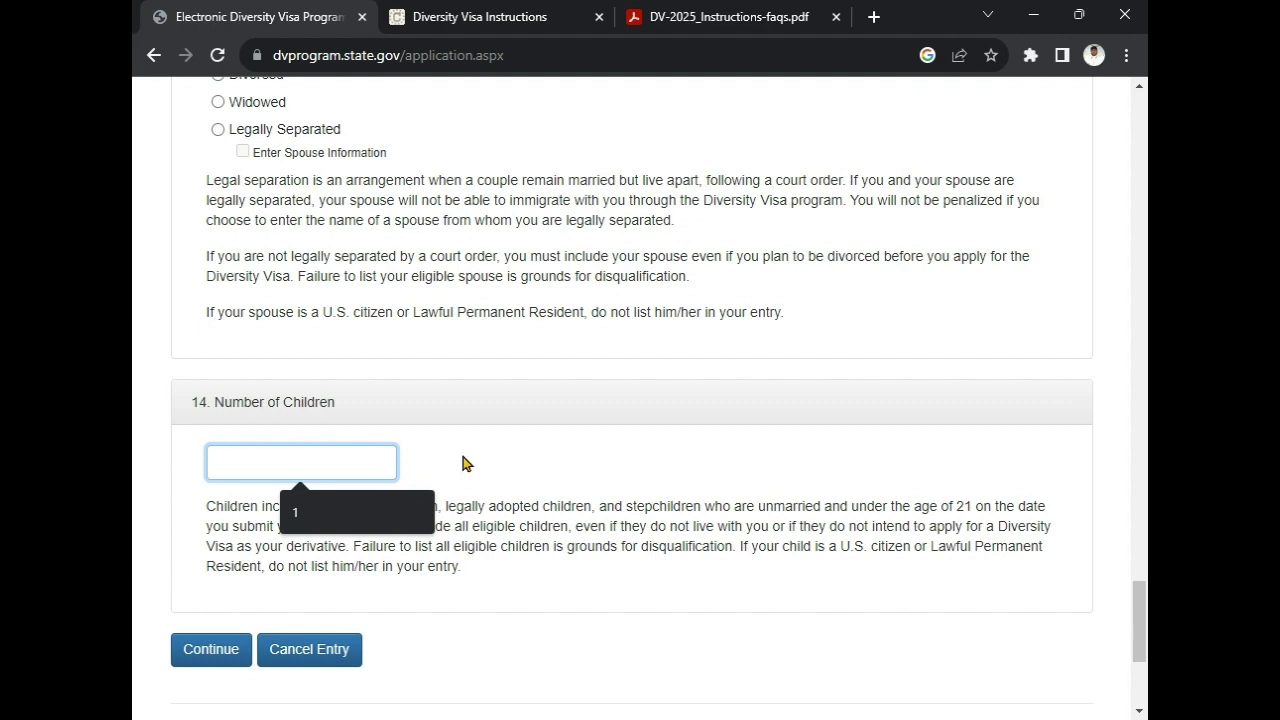
pyautogui.click(1140, 712)
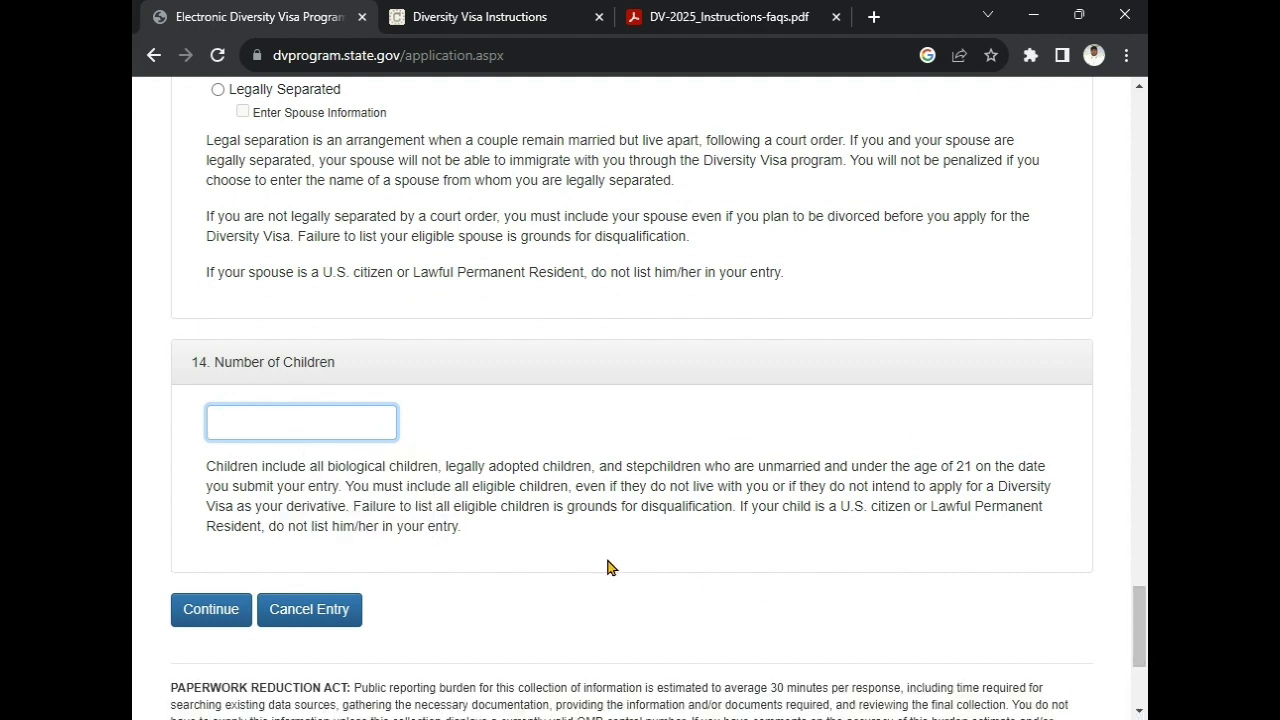
pyautogui.click(230, 610)
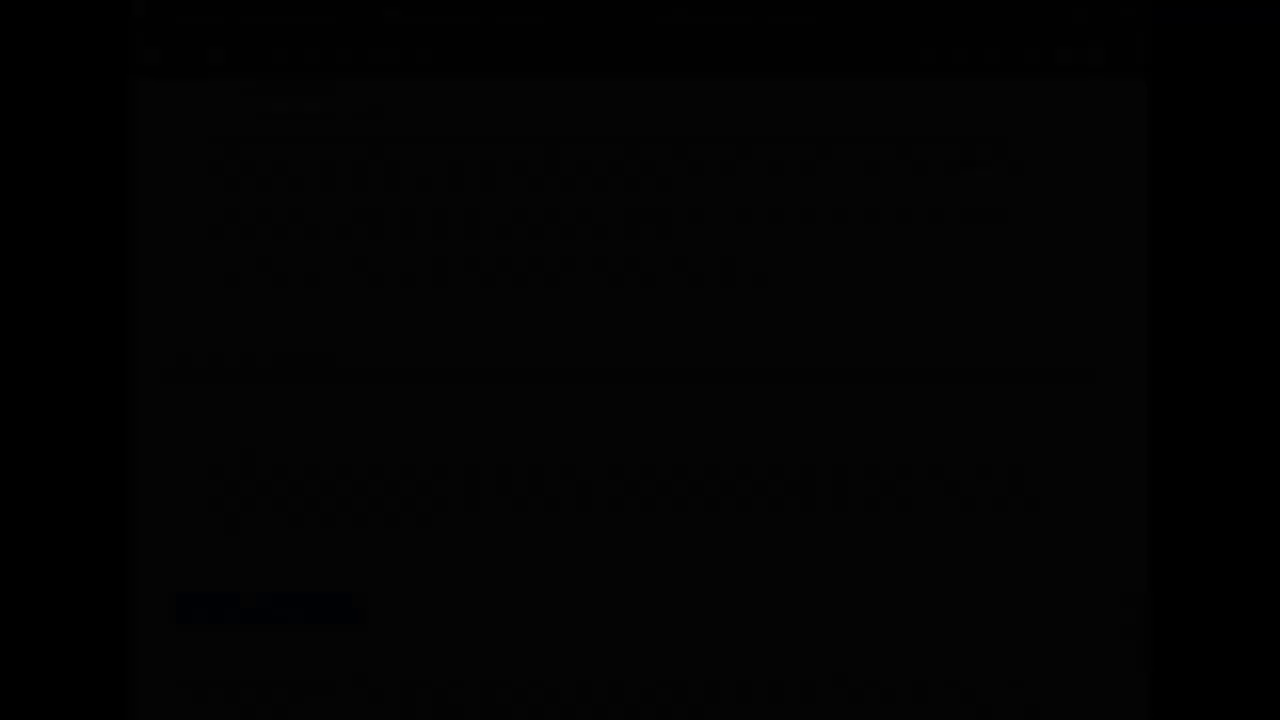
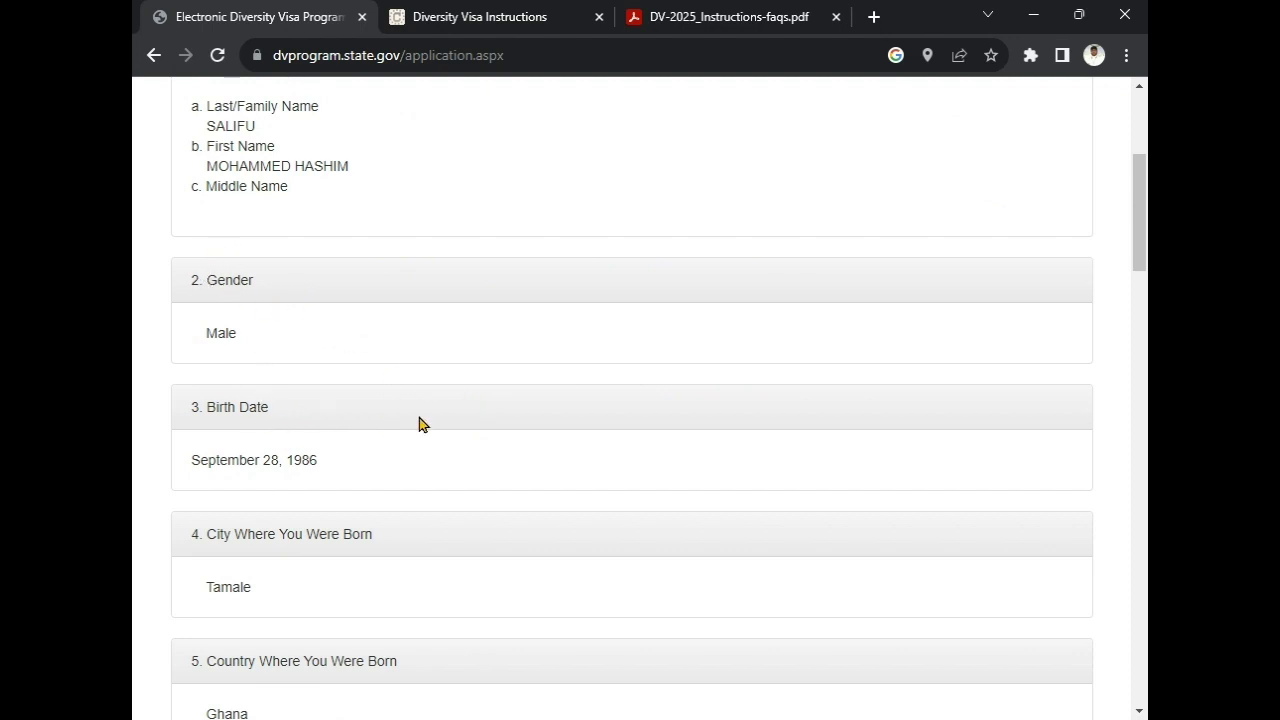
# Review the submitted details from Birth Date through the mailing address and contact fields to the highest level of education
pyautogui.scroll(-3, 531, 423)
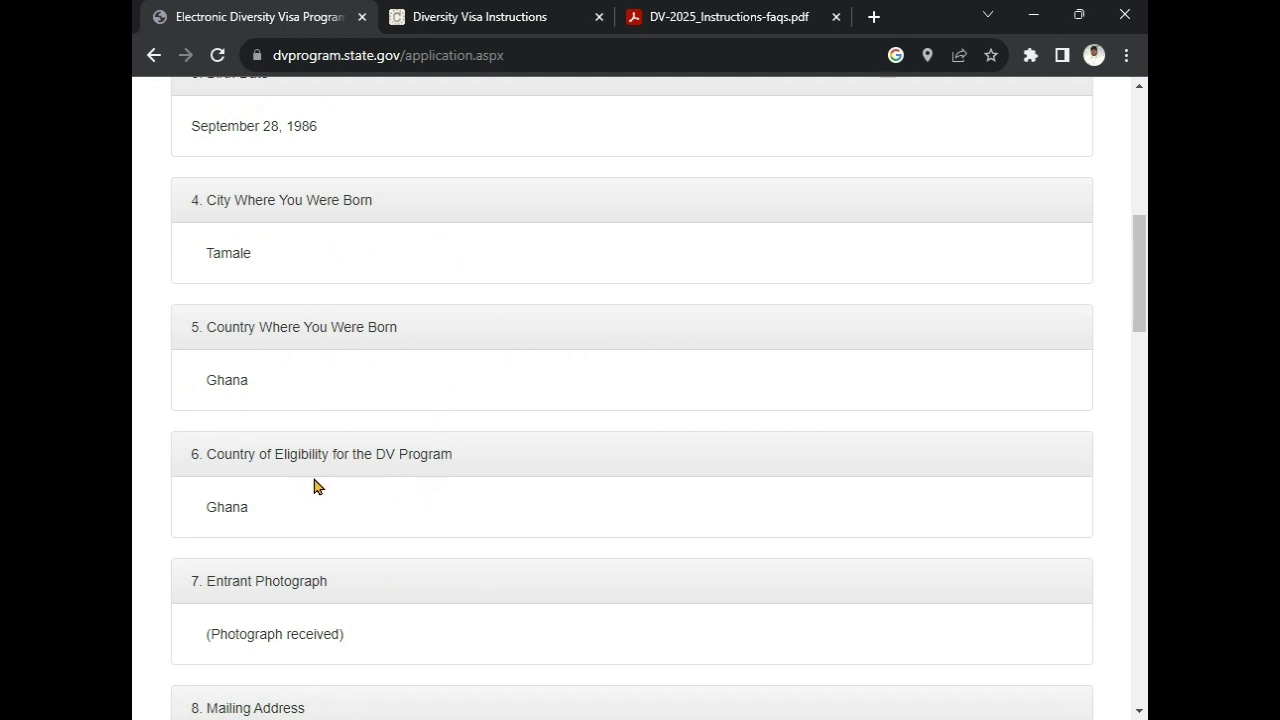
pyautogui.scroll(-3, 320, 487)
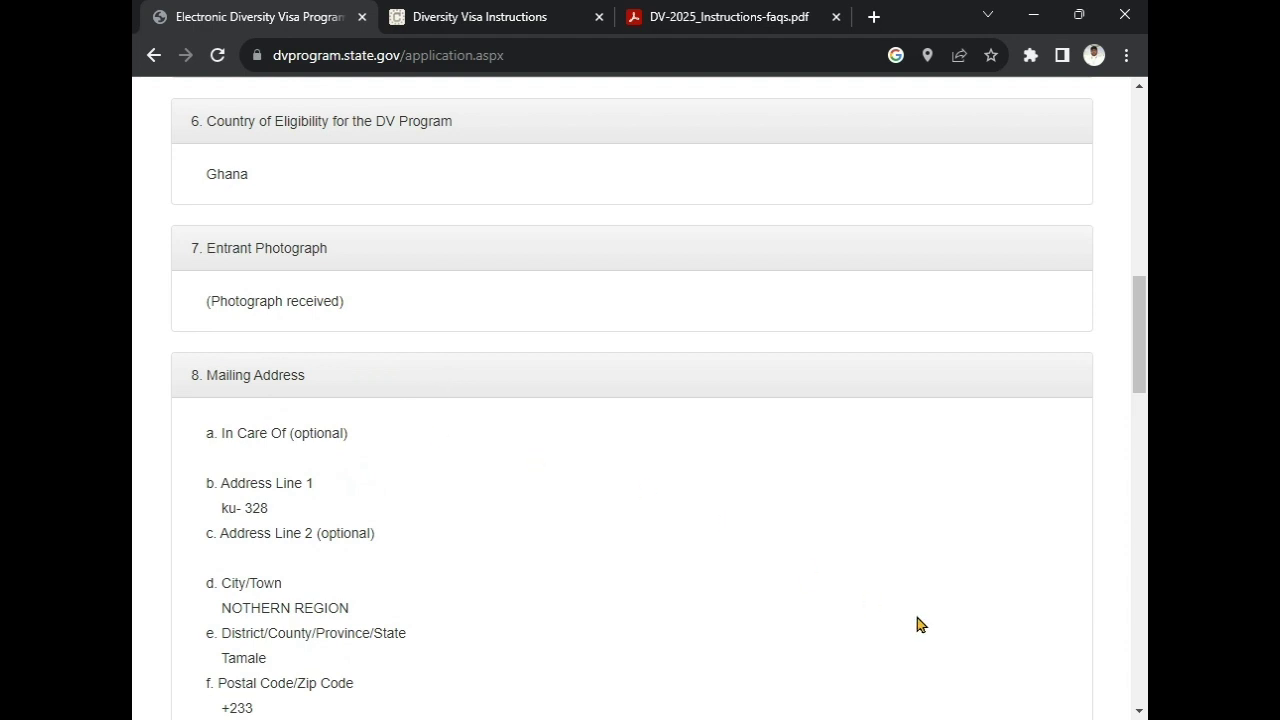
pyautogui.click(1140, 711)
pyautogui.click(1140, 711)
pyautogui.click(1140, 711)
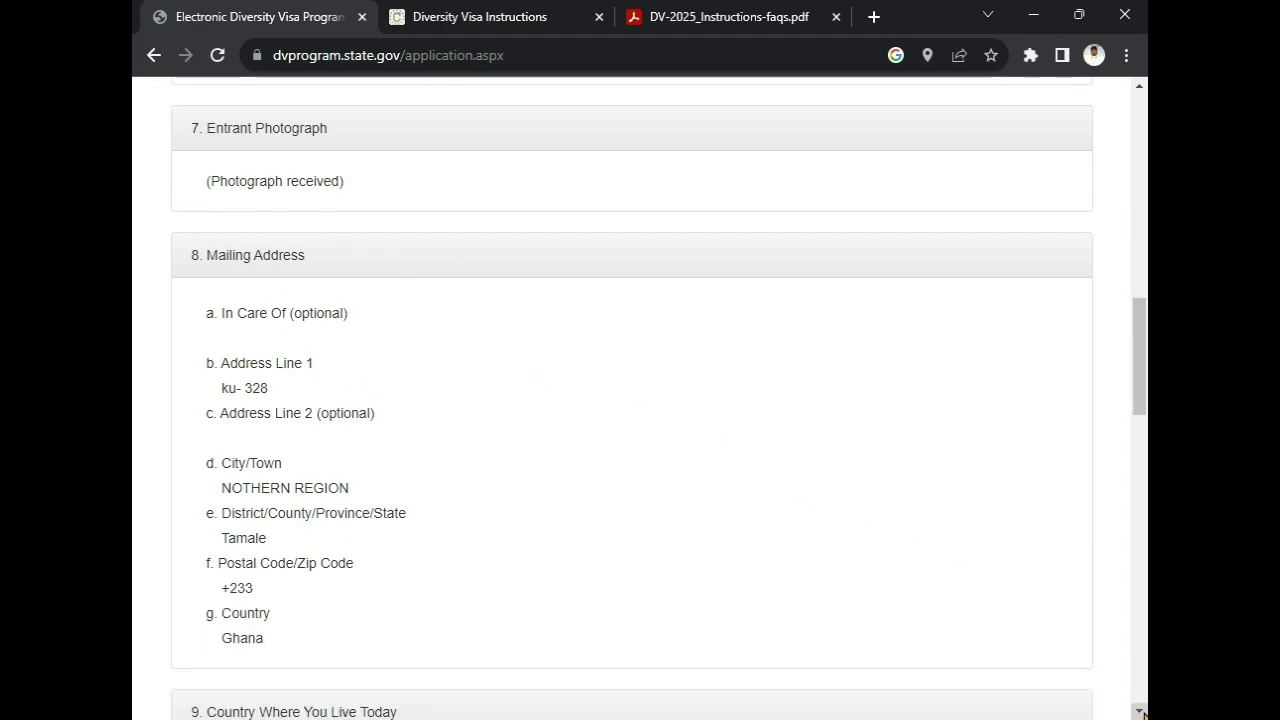
pyautogui.click(1140, 711)
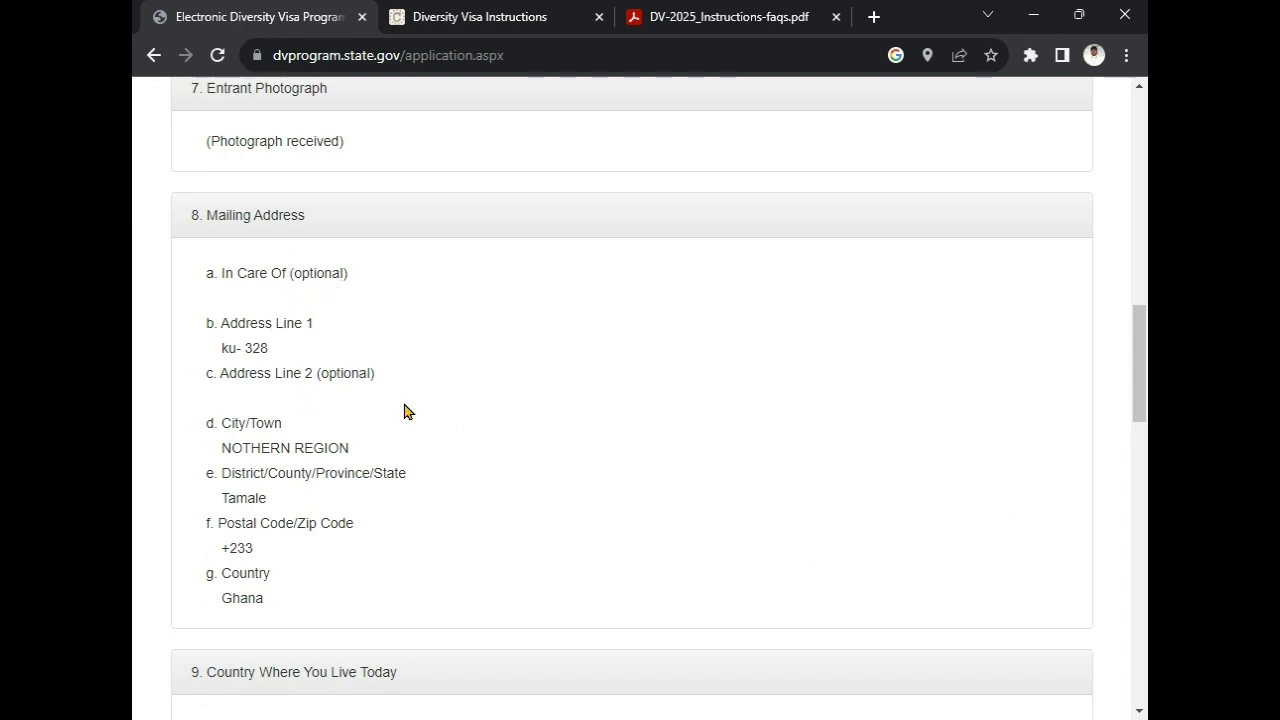
pyautogui.click(1138, 712)
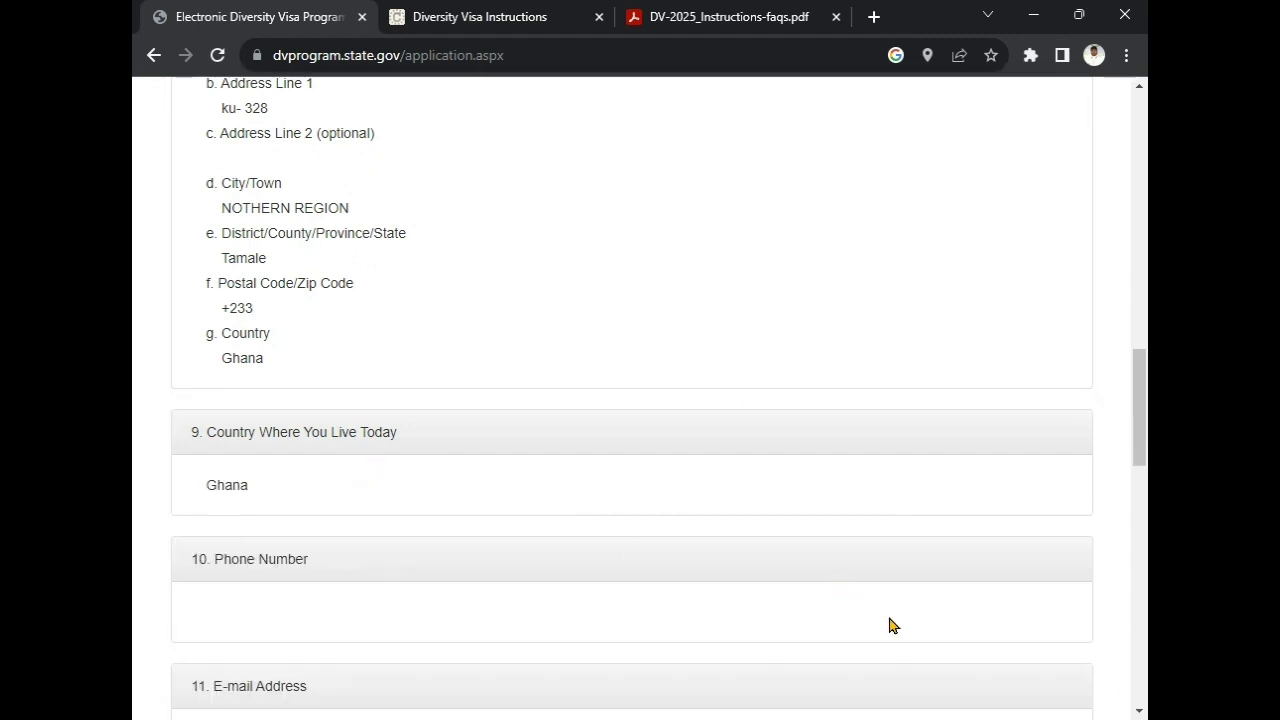
pyautogui.click(1138, 712)
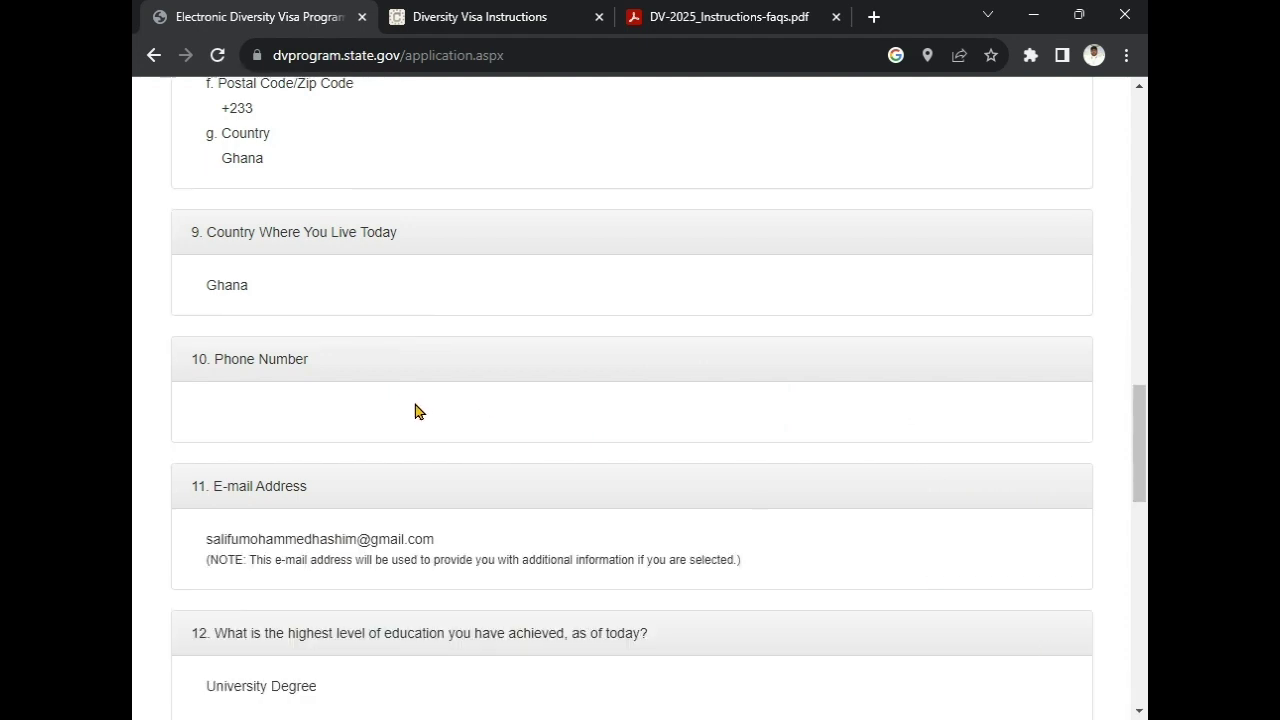
pyautogui.click(1138, 712)
pyautogui.click(1138, 712)
pyautogui.click(1138, 712)
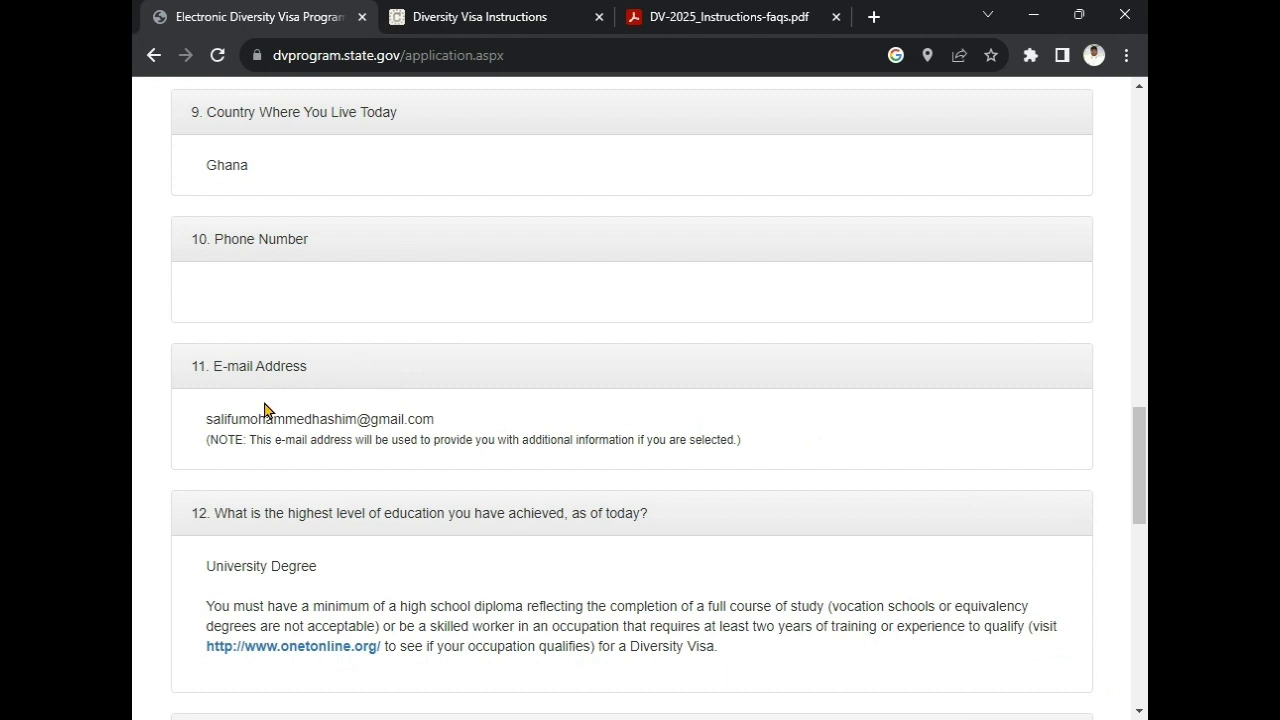
pyautogui.click(1140, 712)
pyautogui.click(1140, 712)
pyautogui.click(1140, 712)
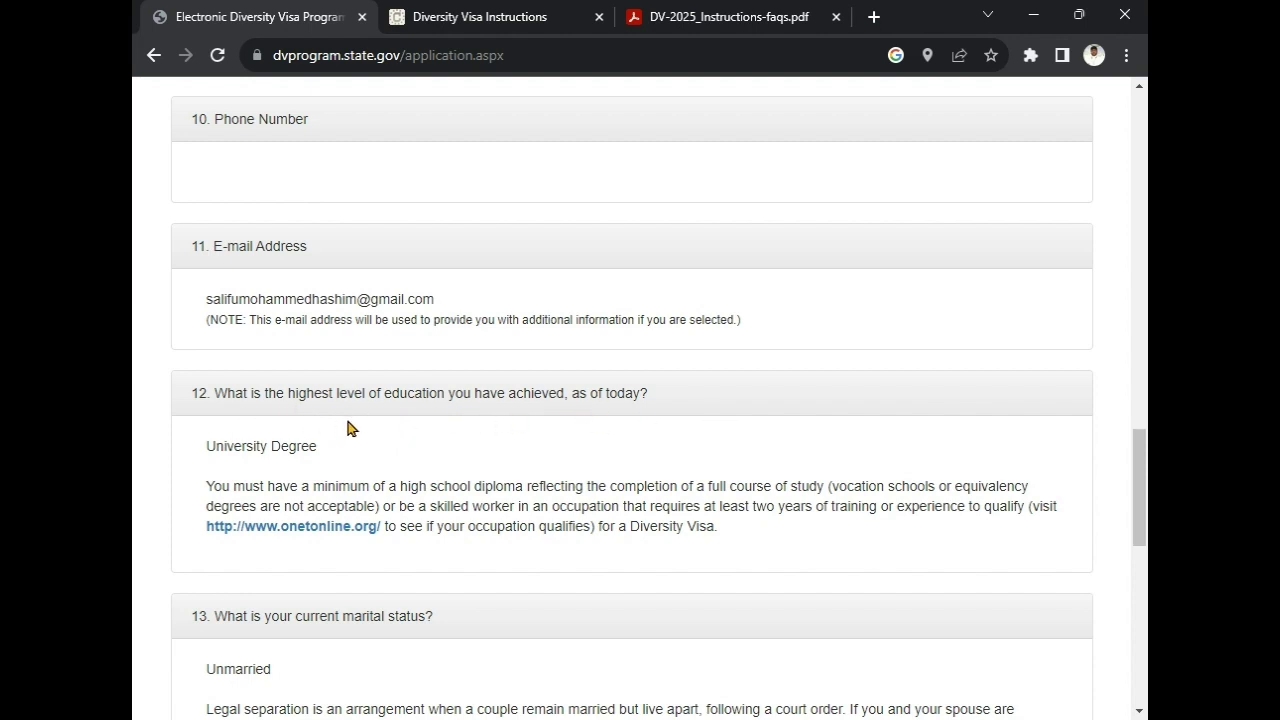
# Check the marital status and number of children on the review page and recheck the earlier sections back to the mailing address
pyautogui.scroll(-3, 350, 428)
pyautogui.scroll(-2, 338, 441)
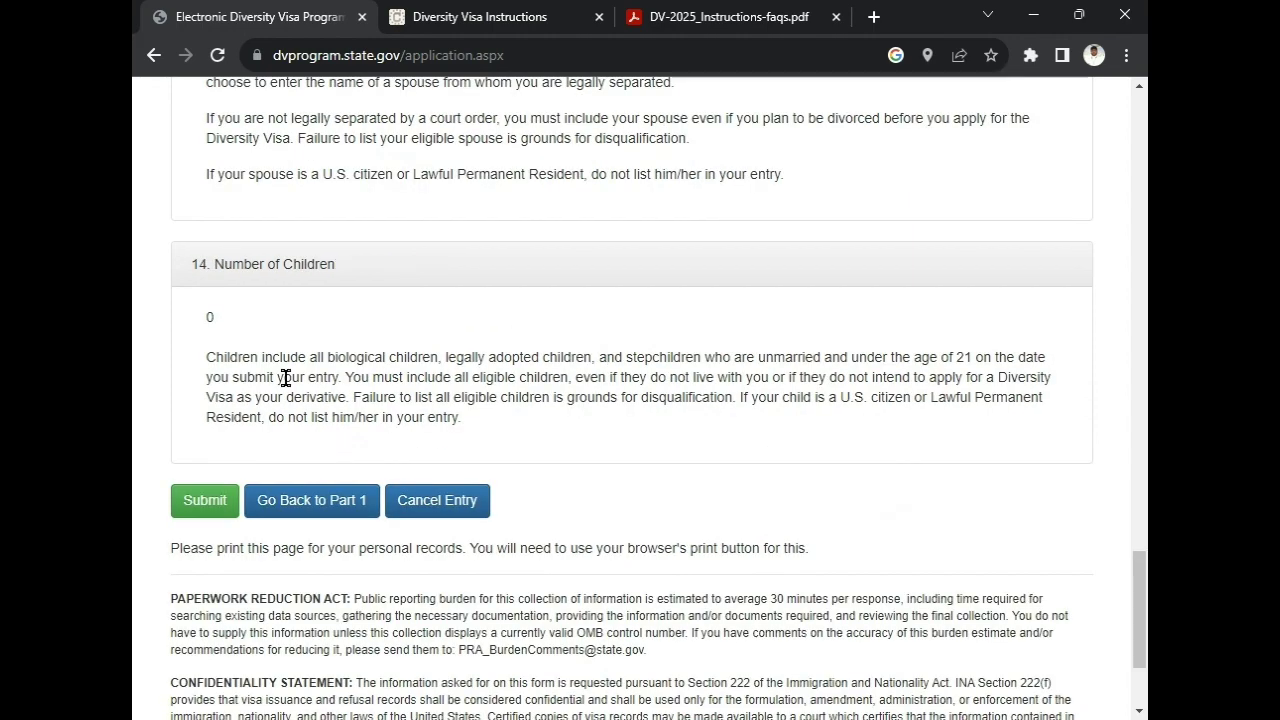
pyautogui.scroll(5, 296, 380)
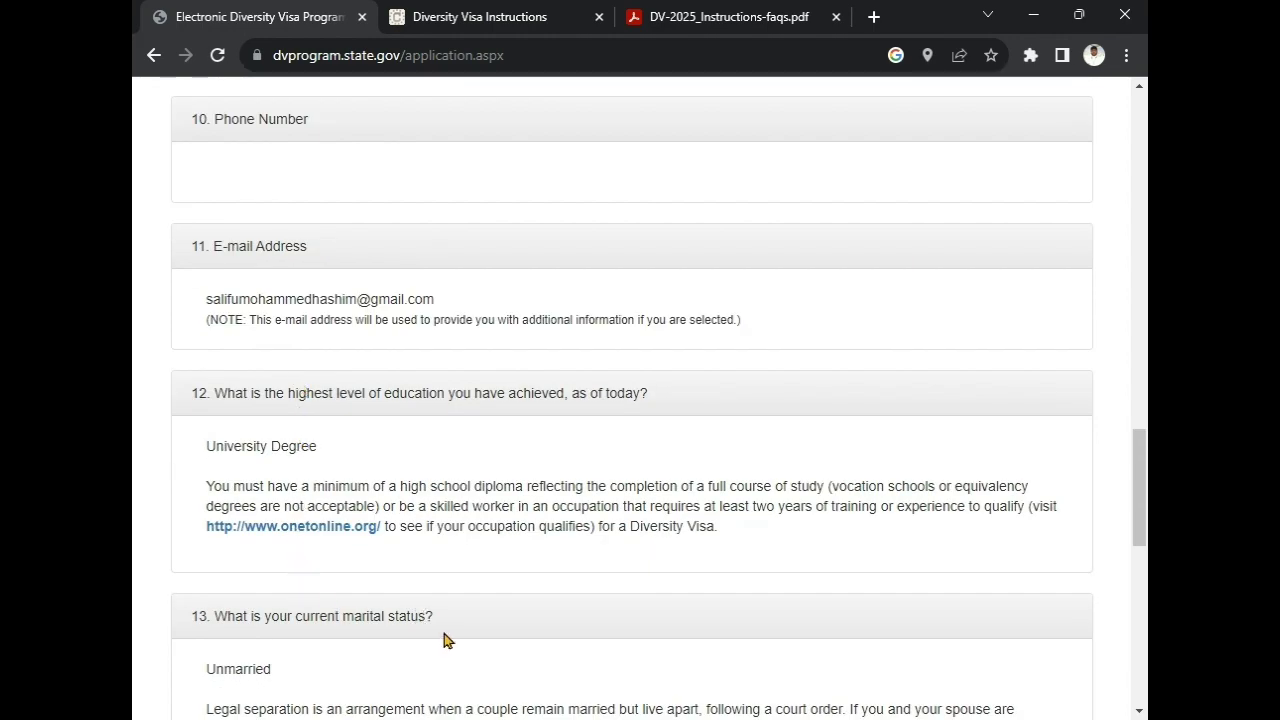
pyautogui.scroll(-1, 961, 627)
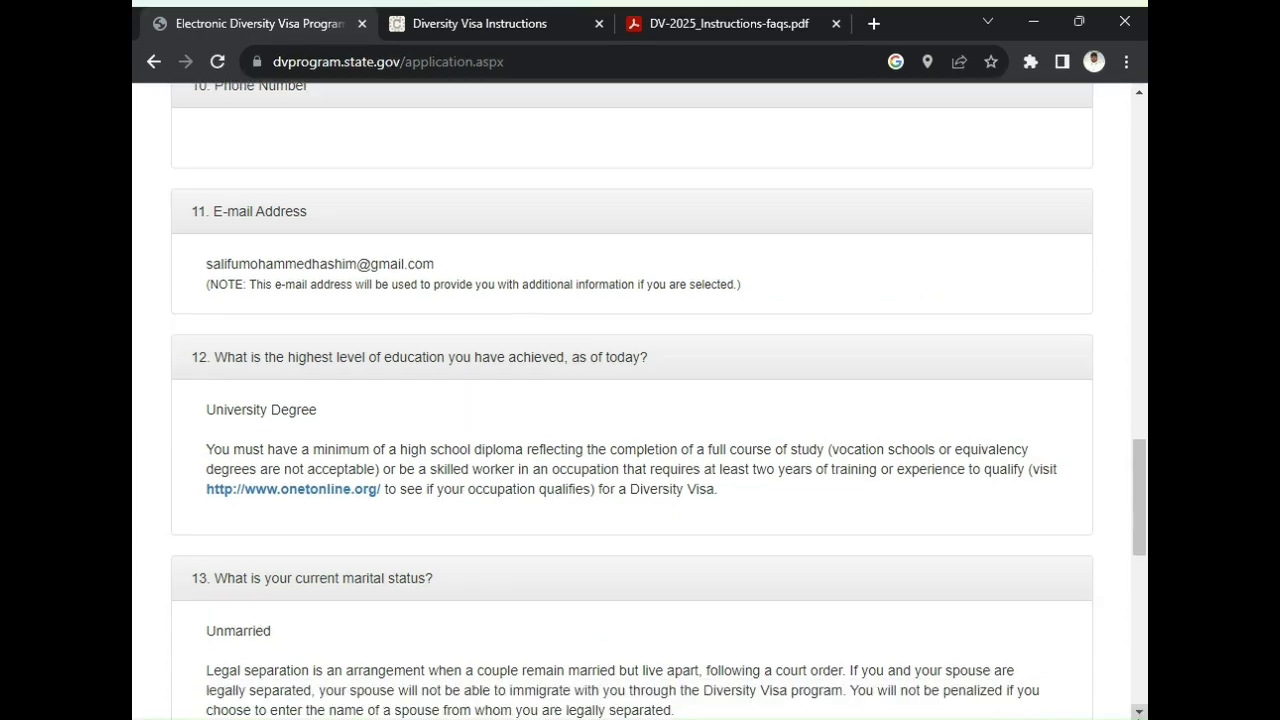
pyautogui.scroll(-6, 587, 581)
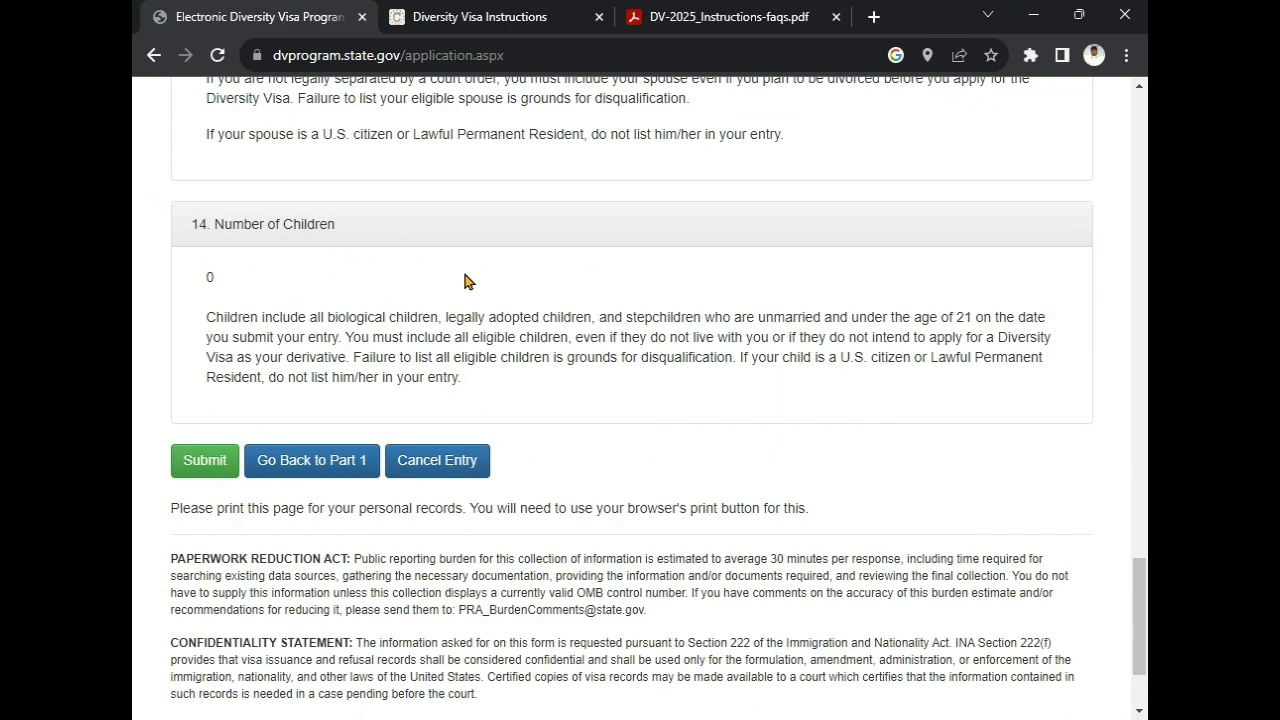
pyautogui.scroll(20, 466, 281)
pyautogui.scroll(-20, 470, 281)
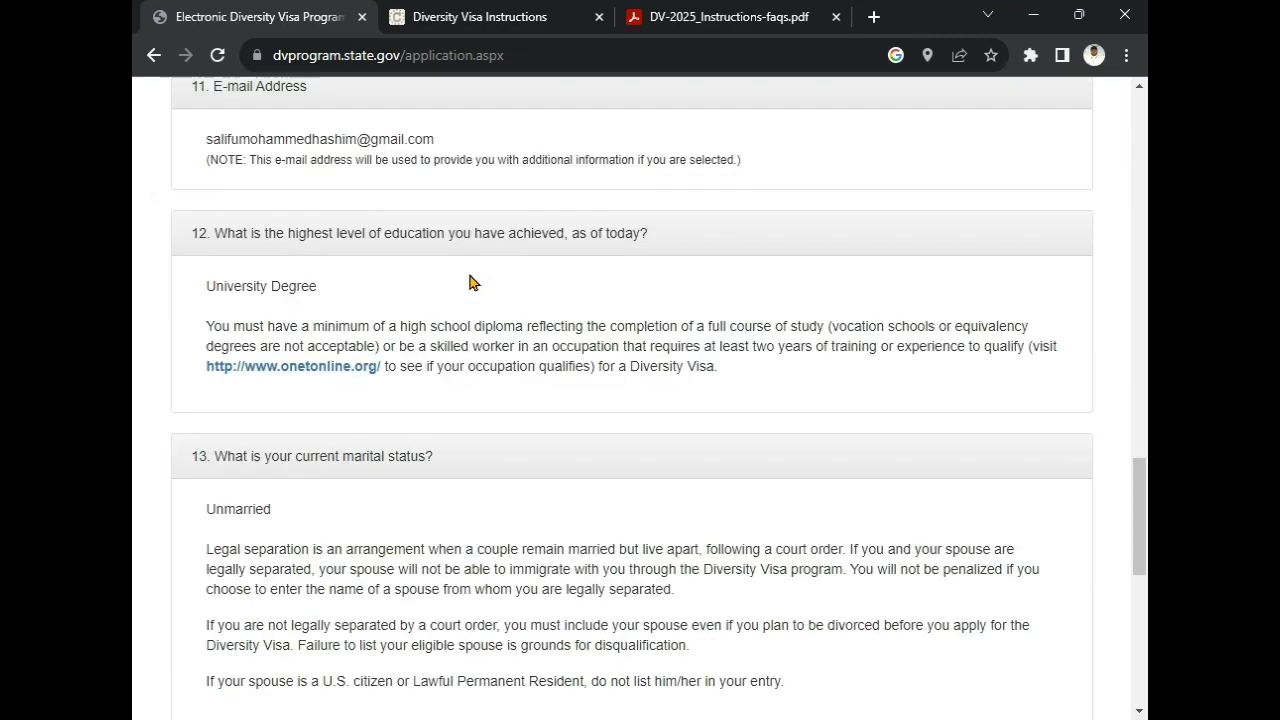
pyautogui.scroll(10, 470, 281)
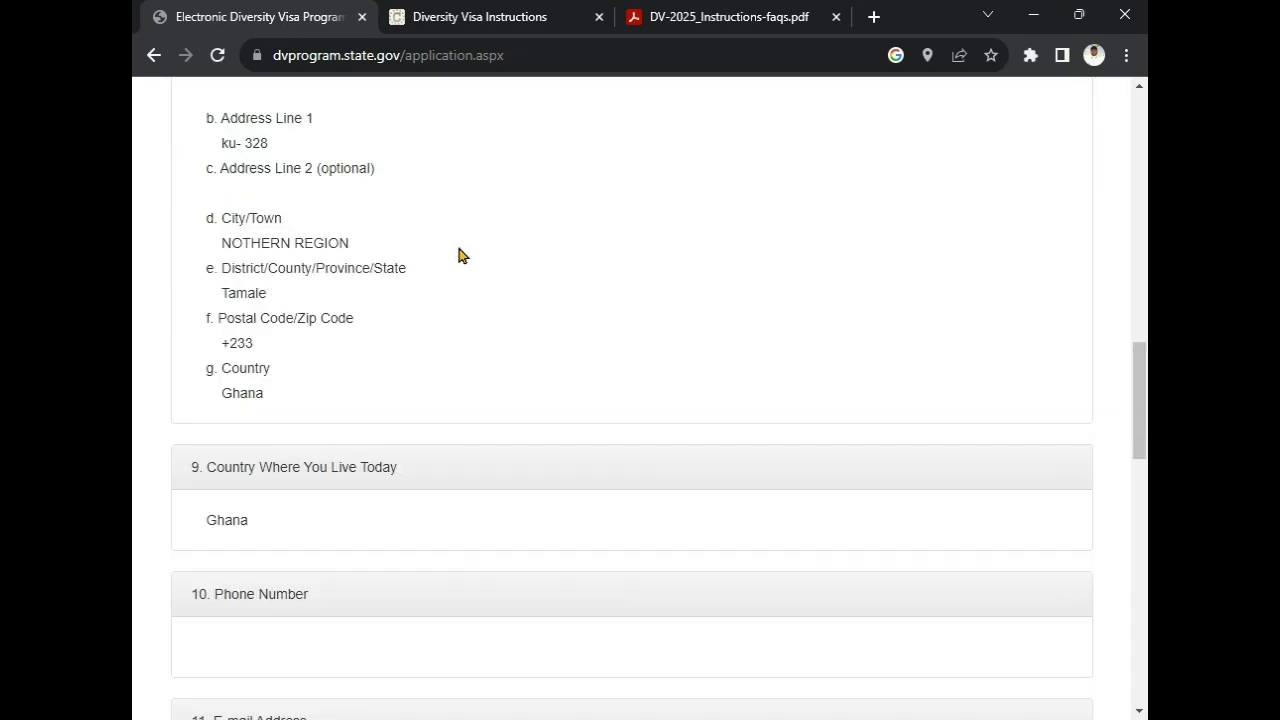
pyautogui.scroll(5, 450, 248)
pyautogui.scroll(-15, 450, 248)
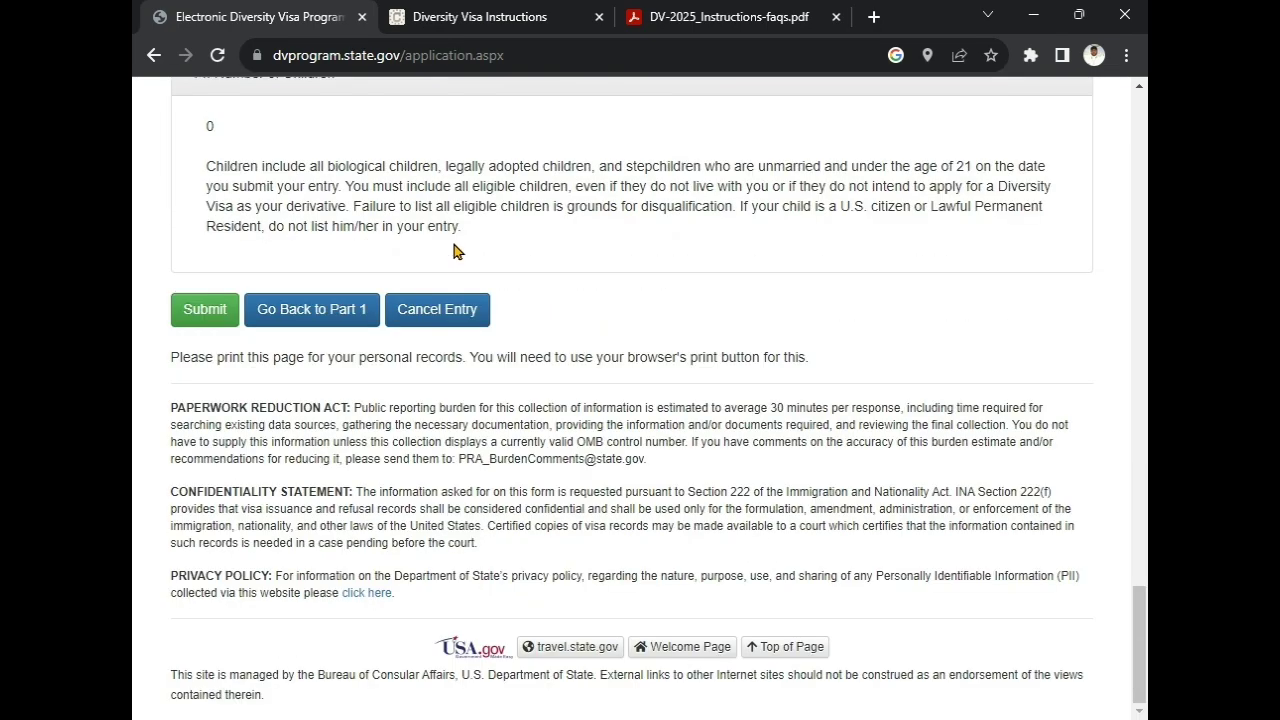
# Submit the reviewed DV-2025 entry and examine the submission confirmation page, including the confirmation details and the retention instructions
pyautogui.click(205, 312)
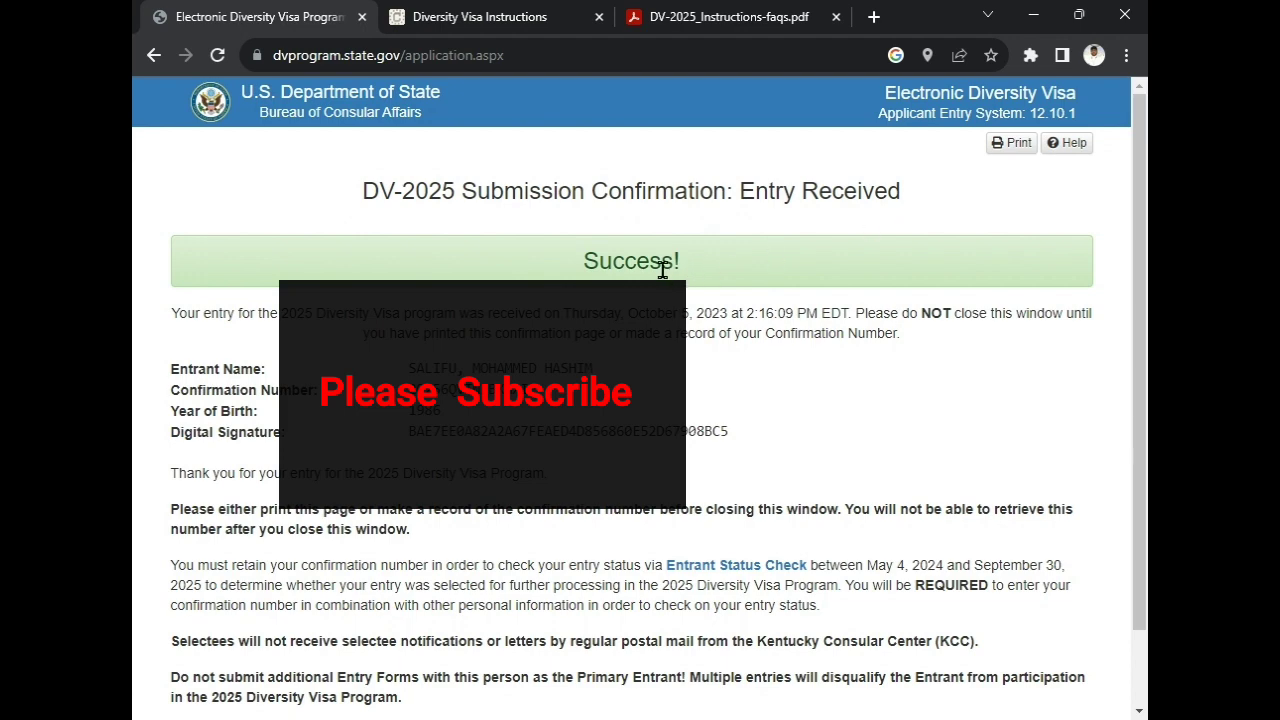
pyautogui.scroll(-2, 485, 426)
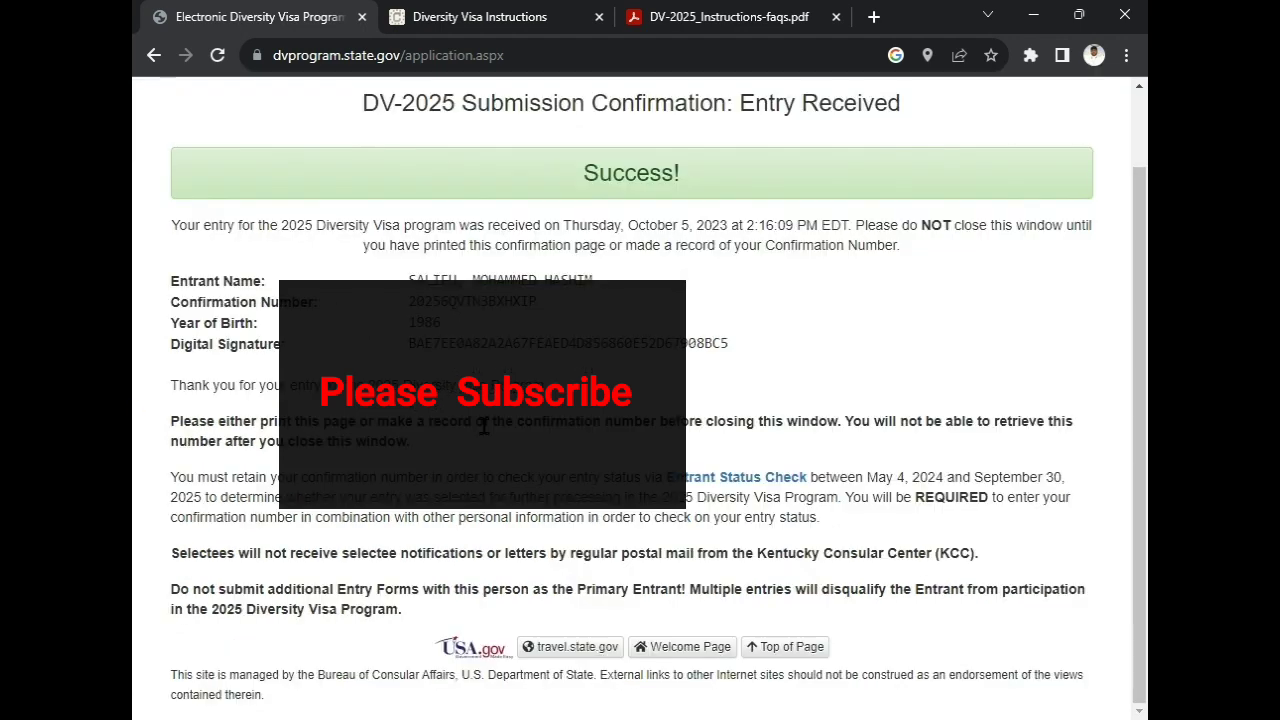
pyautogui.scroll(2, 463, 364)
pyautogui.scroll(-2, 463, 364)
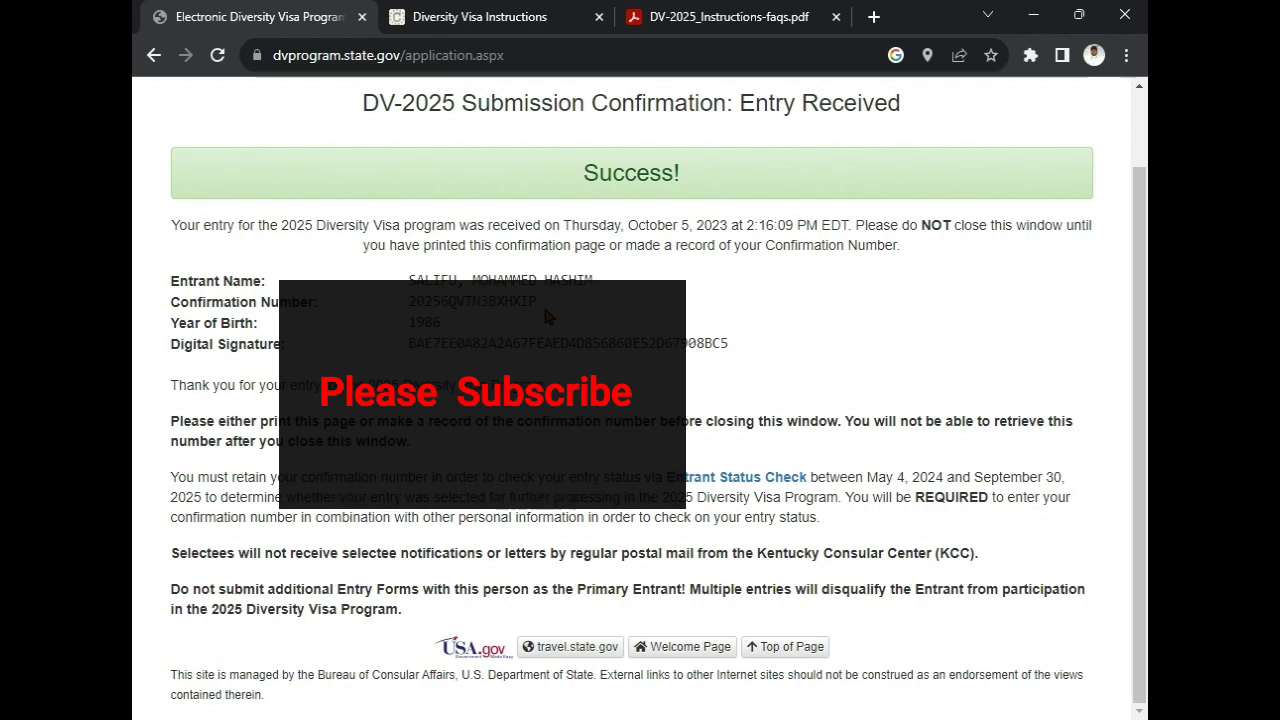
pyautogui.scroll(1, 547, 317)
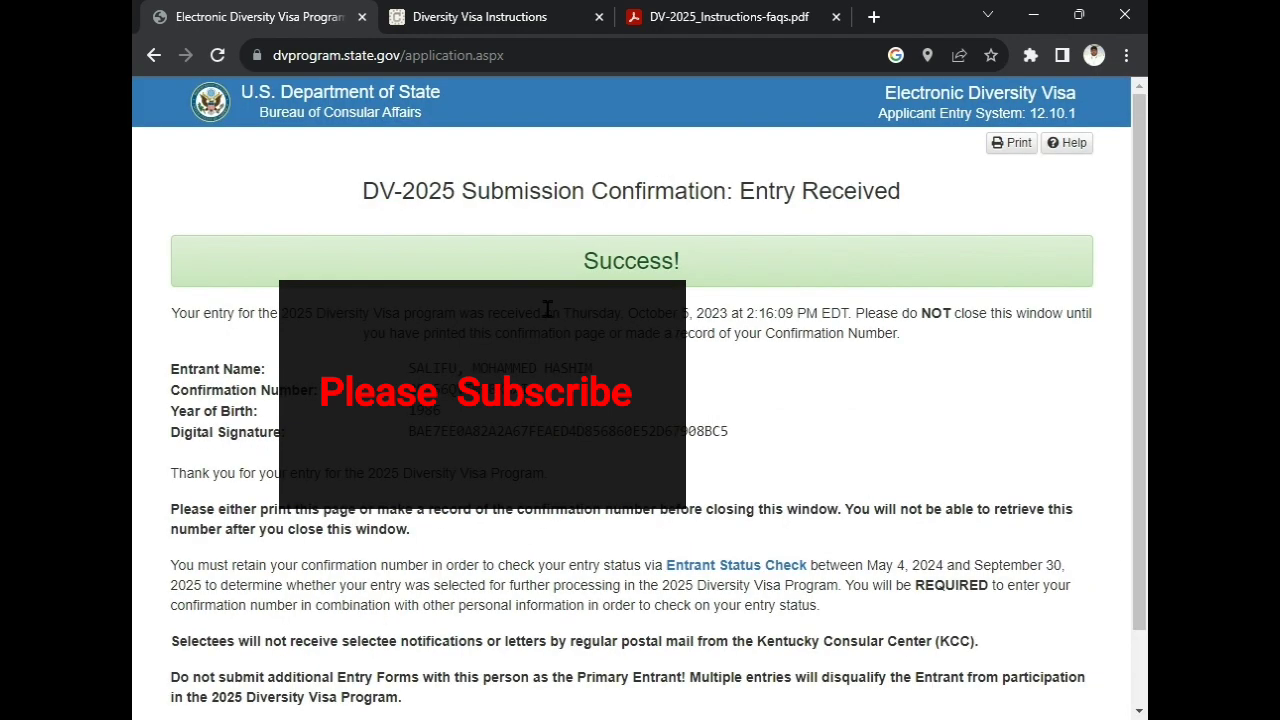